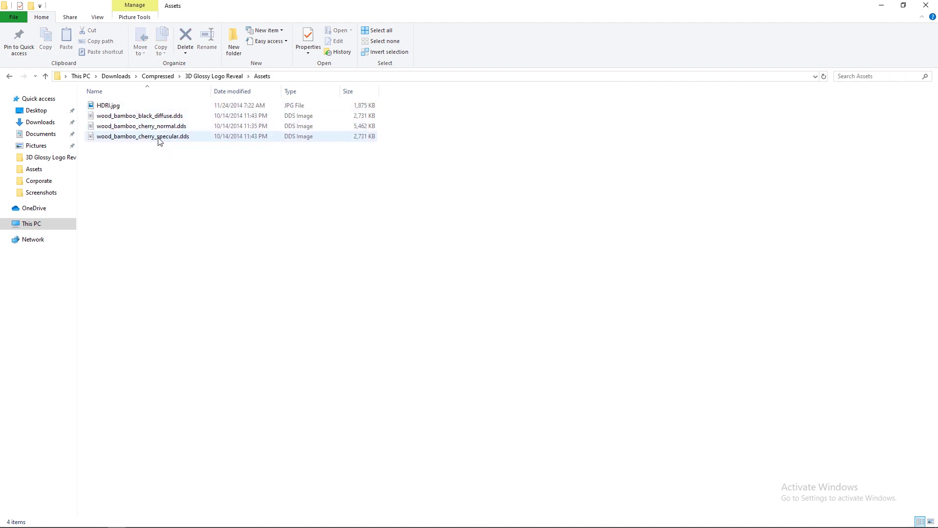
- Go up to the 3D Glossy Logo Reveal folder and open 3D Glossy Logo Reveal.aep with Adobe After Effects CS6
left_click(47, 76)
left_click(126, 118)
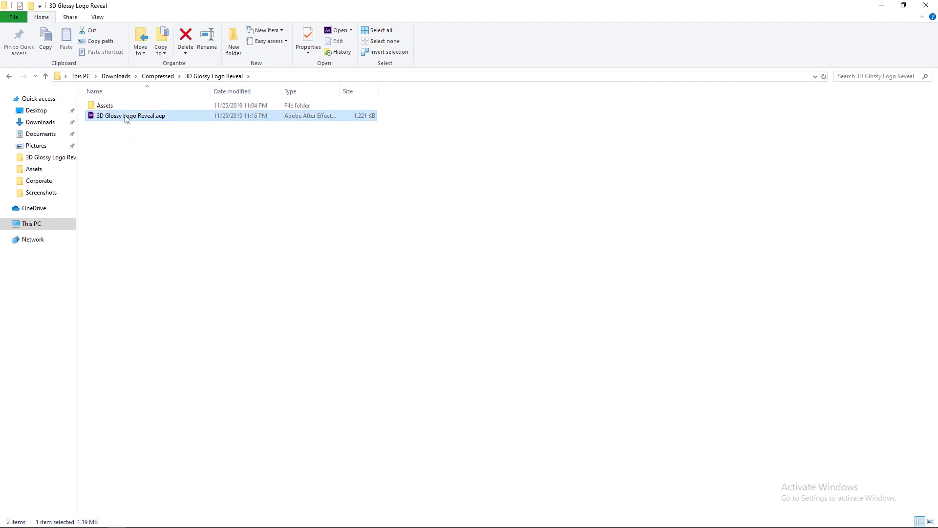
right_click(126, 117)
mouse_move(178, 156)
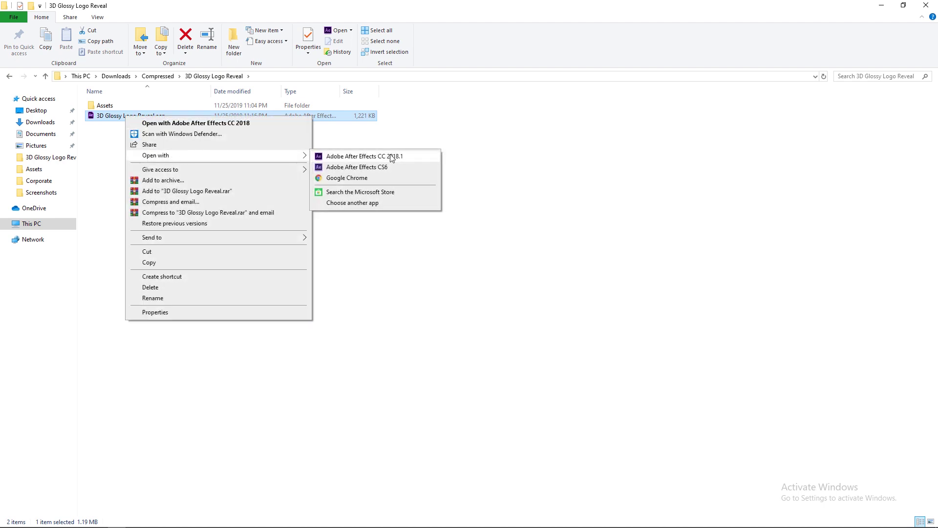
left_click(386, 167)
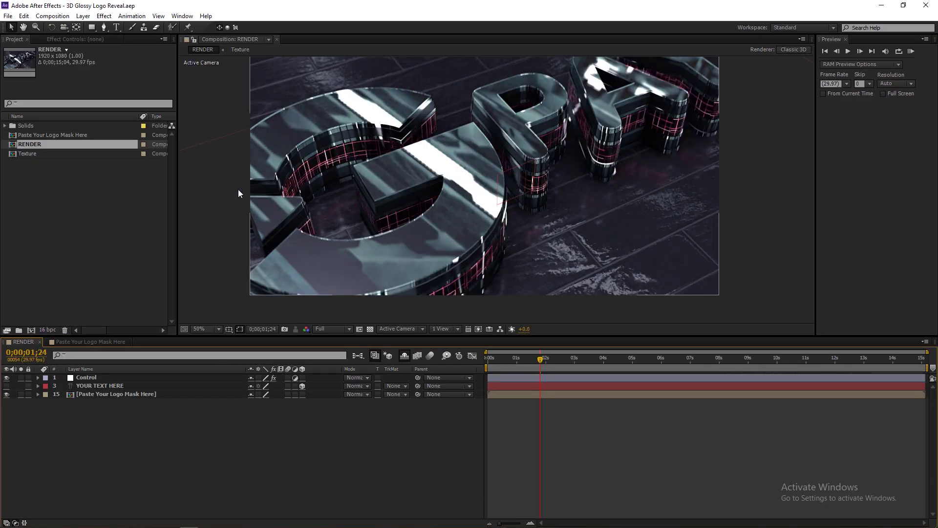
- Open the Paste Your Logo Mask Here composition and select the ADJUST YOUR MASK layer
left_click(74, 340)
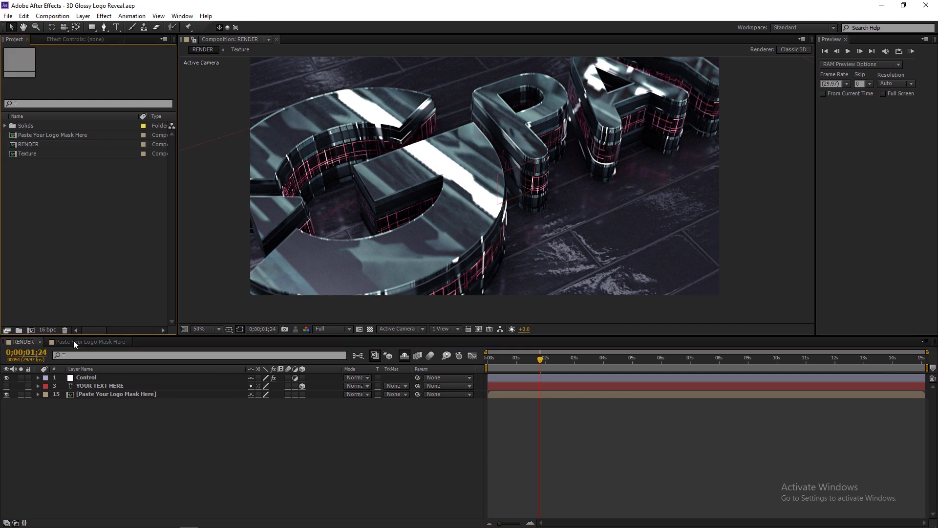
scroll(462, 247, "down", 2)
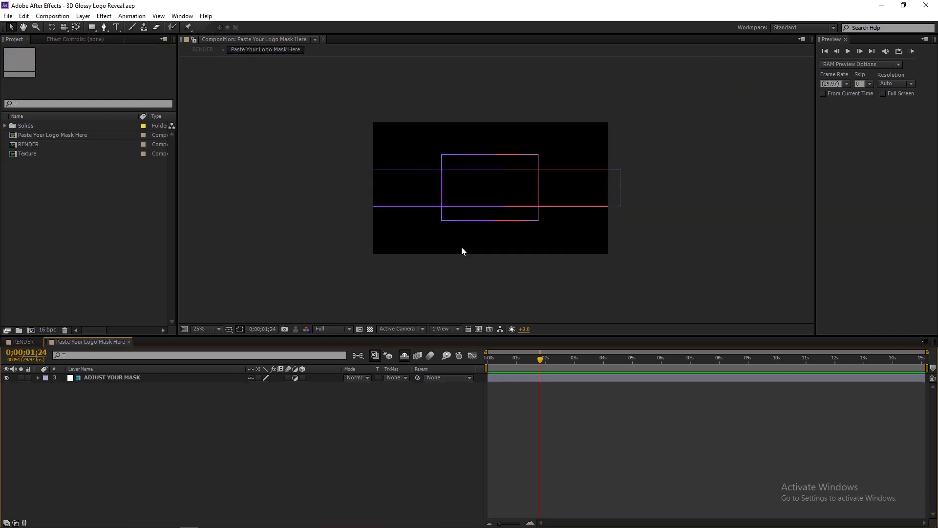
scroll(462, 248, "up", 2)
left_click(101, 377)
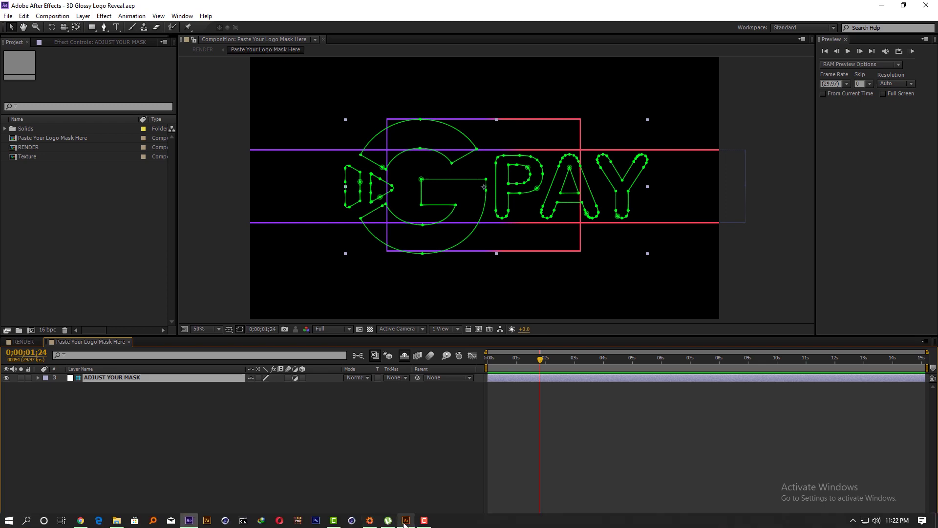
- Switch to Illustrator, copy all the shapes of the G logo, and return to After Effects
left_click(406, 521)
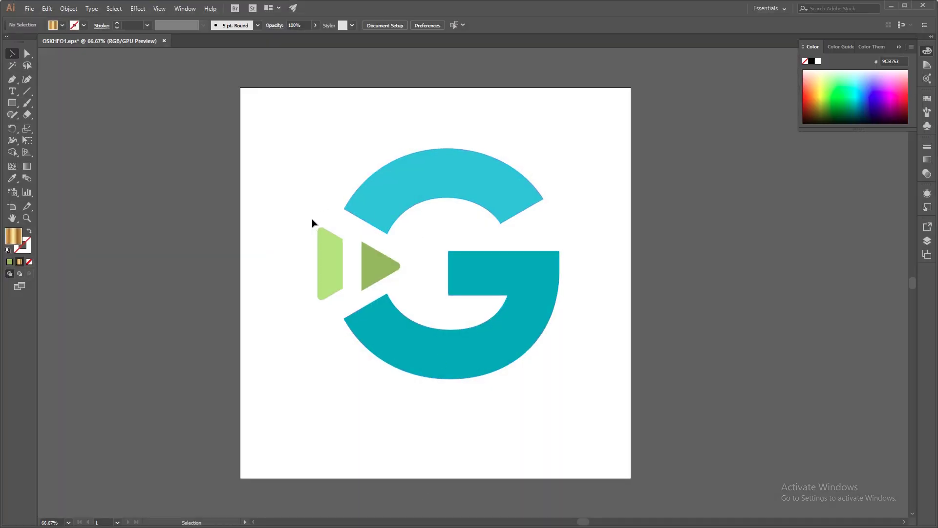
left_click_drag(305, 185, 611, 389)
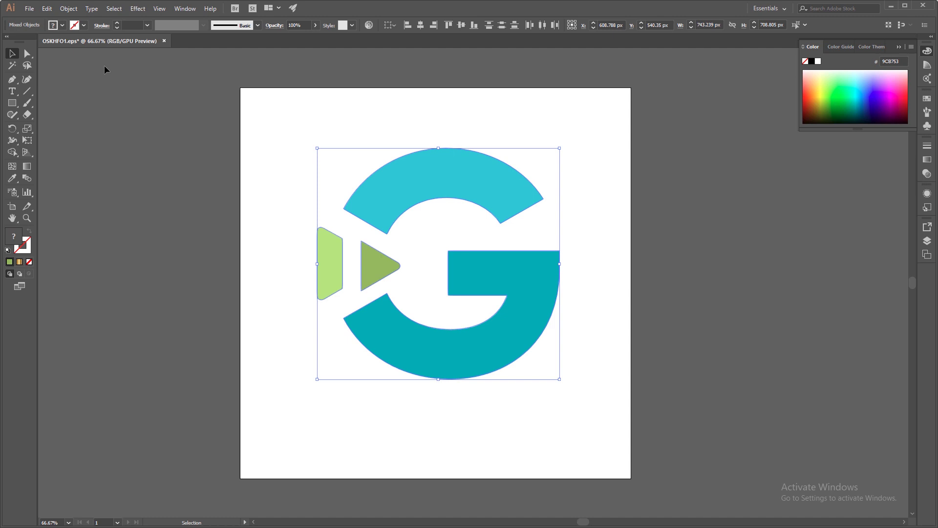
left_click(47, 8)
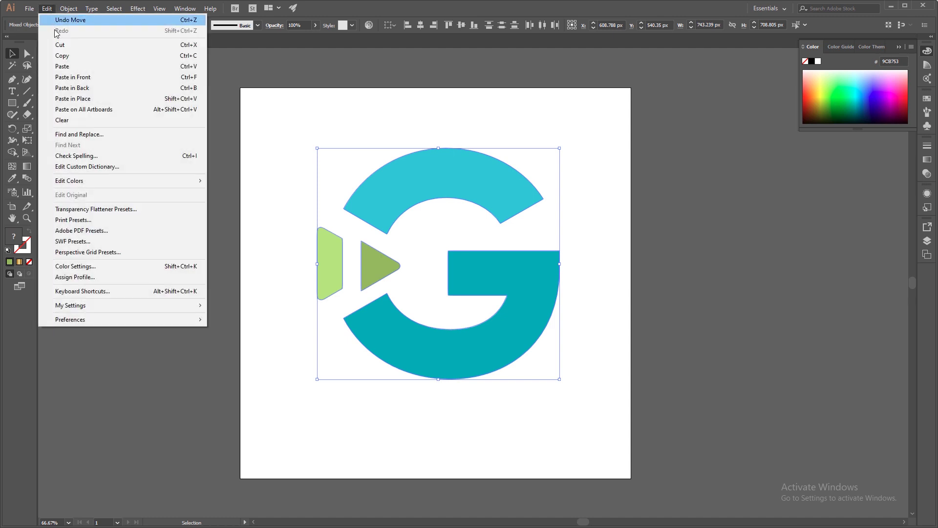
left_click(62, 57)
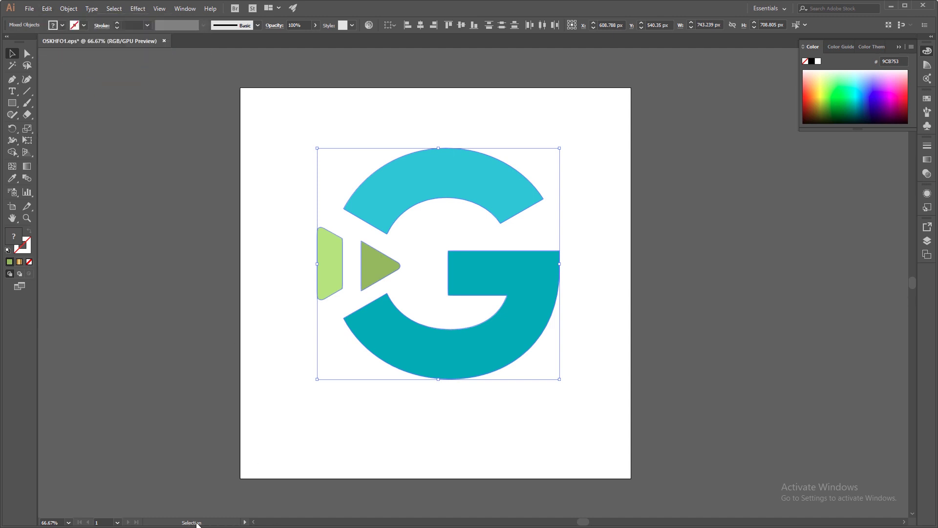
left_click(891, 6)
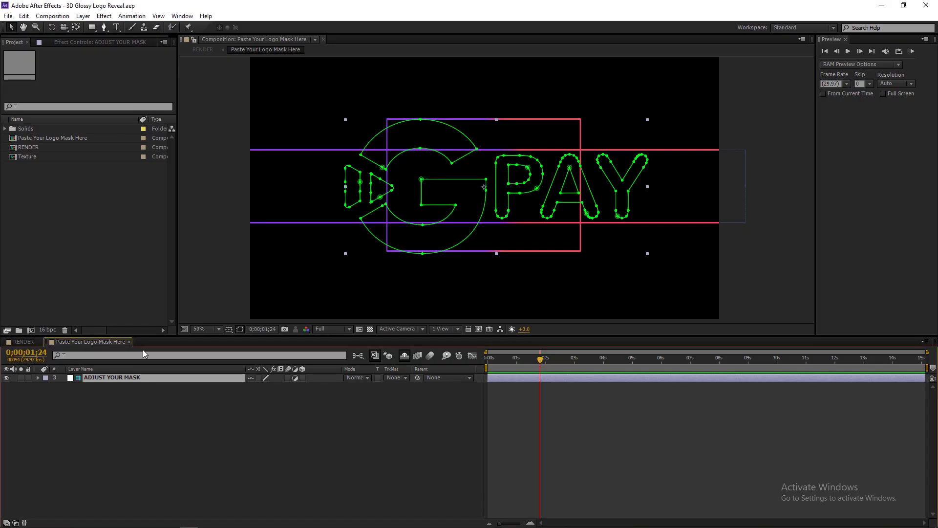
- Delete all the existing masks, from Mask 1 through Y, on the ADJUST YOUR MASK layer
left_click(103, 392)
left_click(101, 380)
key("m")
left_click(83, 387)
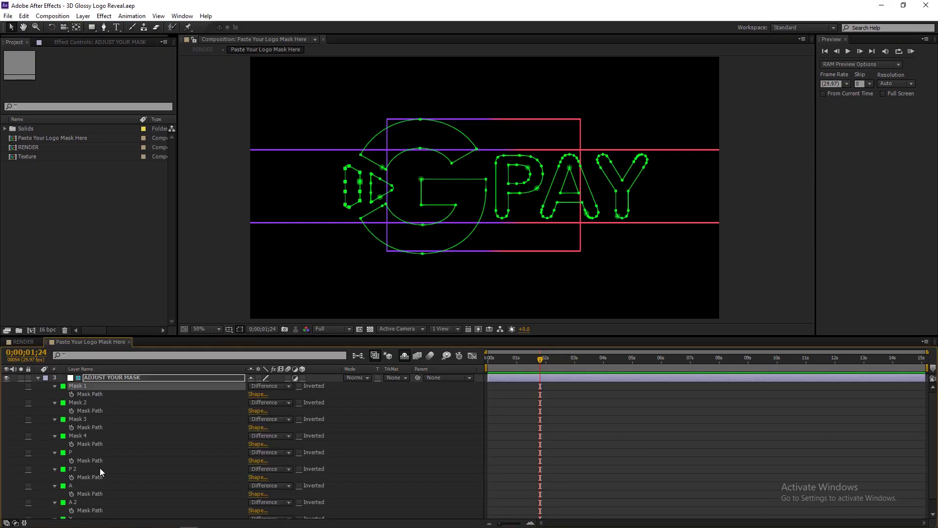
scroll(99, 470, "down", 1)
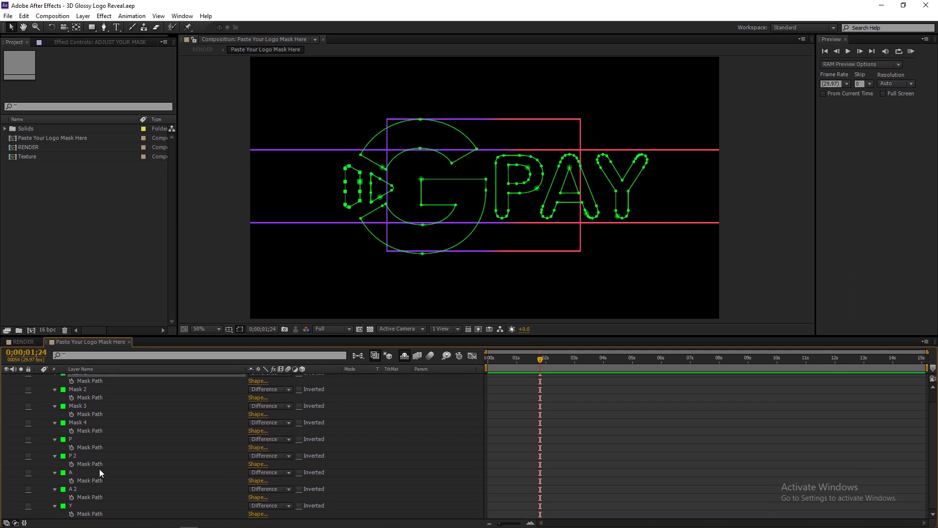
left_click(75, 506, "shift")
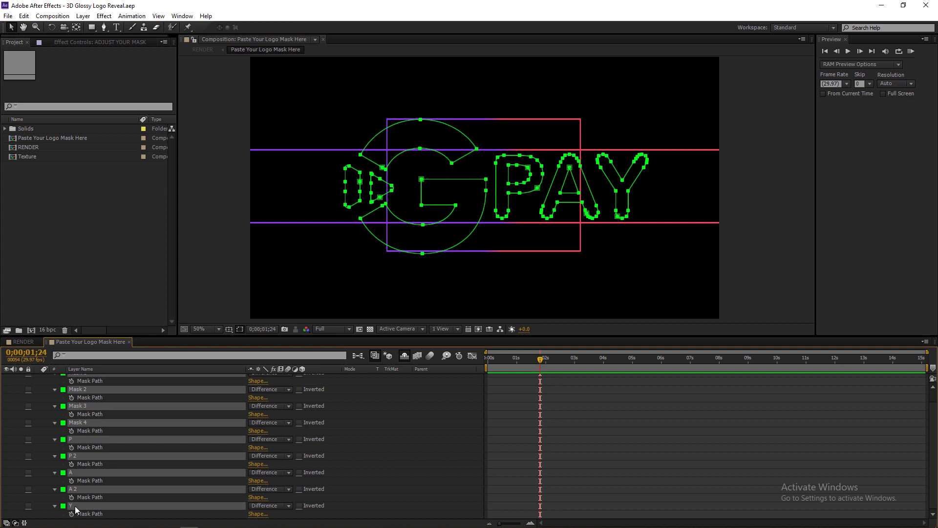
key("Delete")
- Paste the copied logo paths onto the ADJUST YOUR MASK layer and scale them down to fit the height of the guide rectangle
left_click(23, 16)
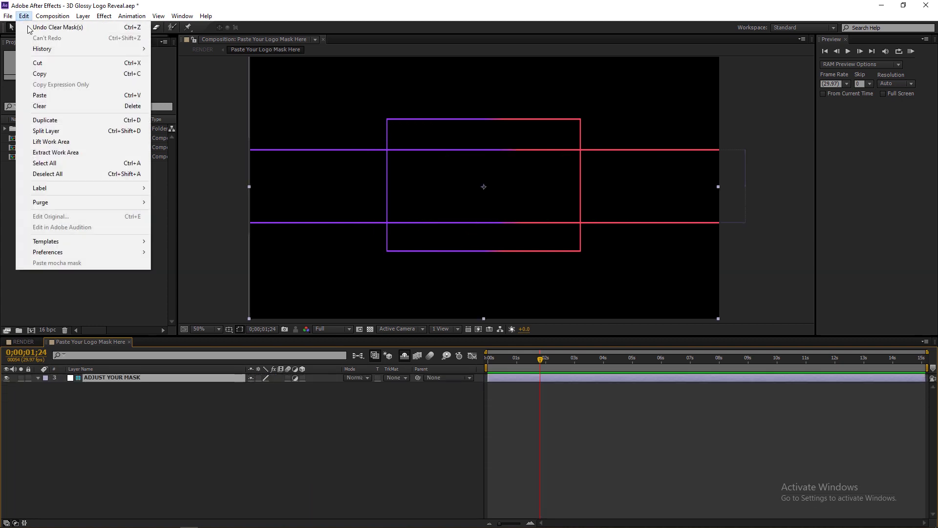
left_click(41, 94)
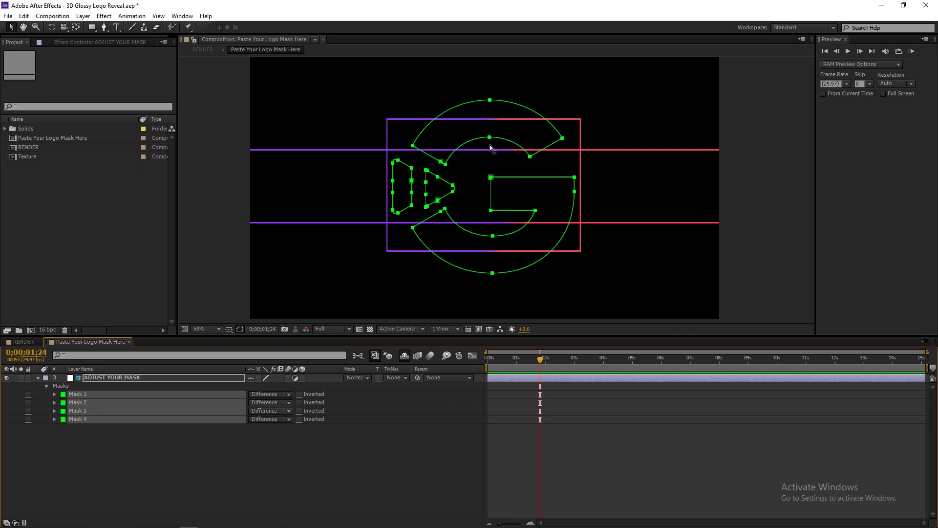
double_click(490, 100)
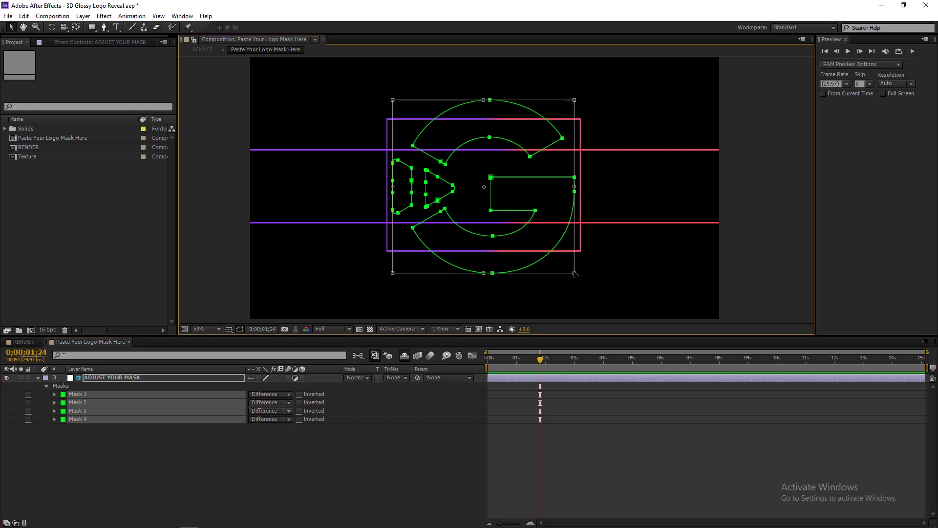
left_click_drag(574, 273, 554, 260)
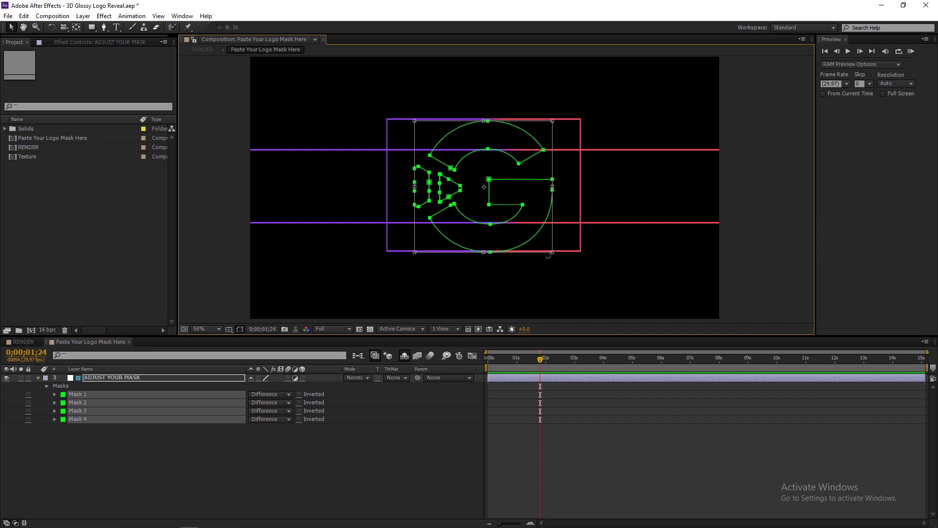
left_click(207, 461)
- Add the text "mahicg", centre it on the horizontal guide lines, and delete that text layer
left_click(104, 376)
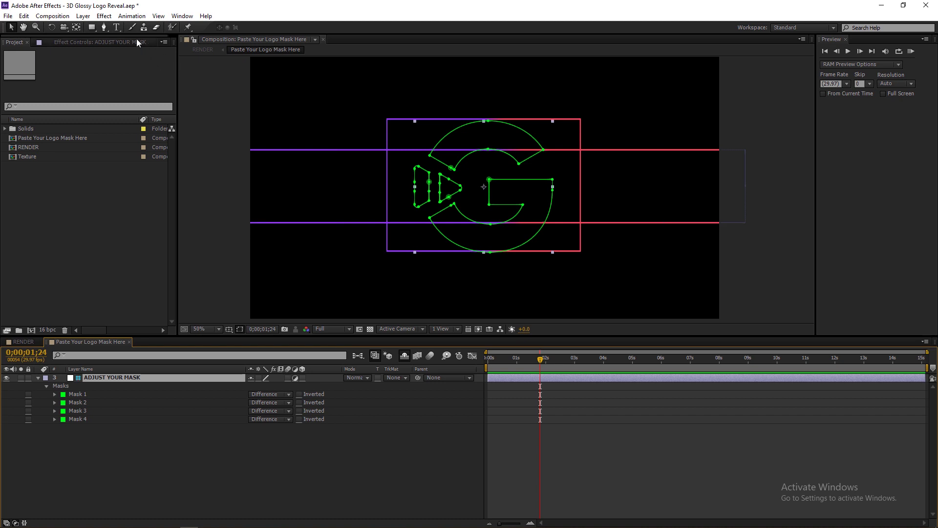
left_click(117, 29)
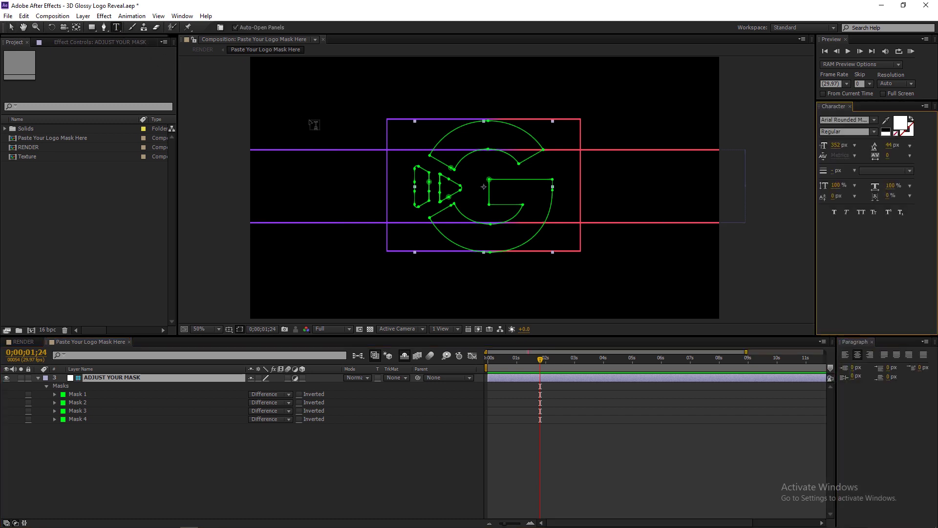
left_click(316, 128)
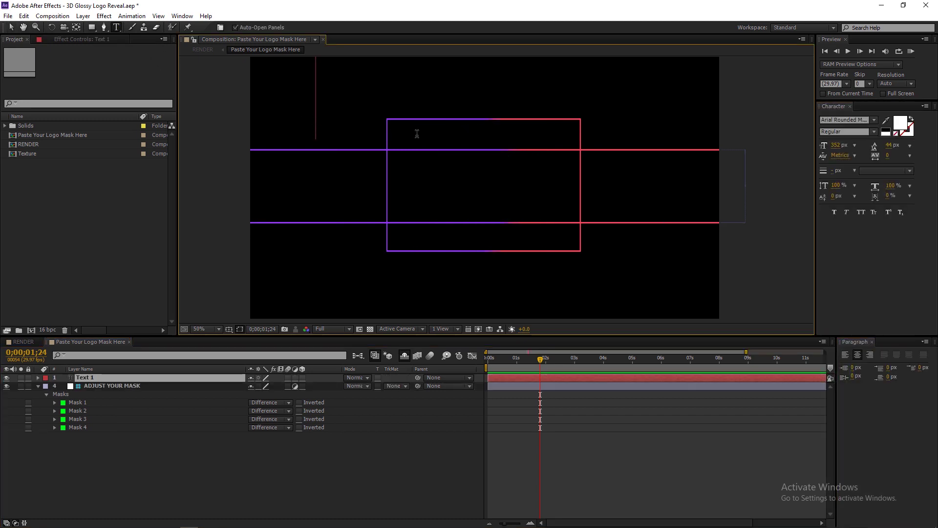
type("mahichg")
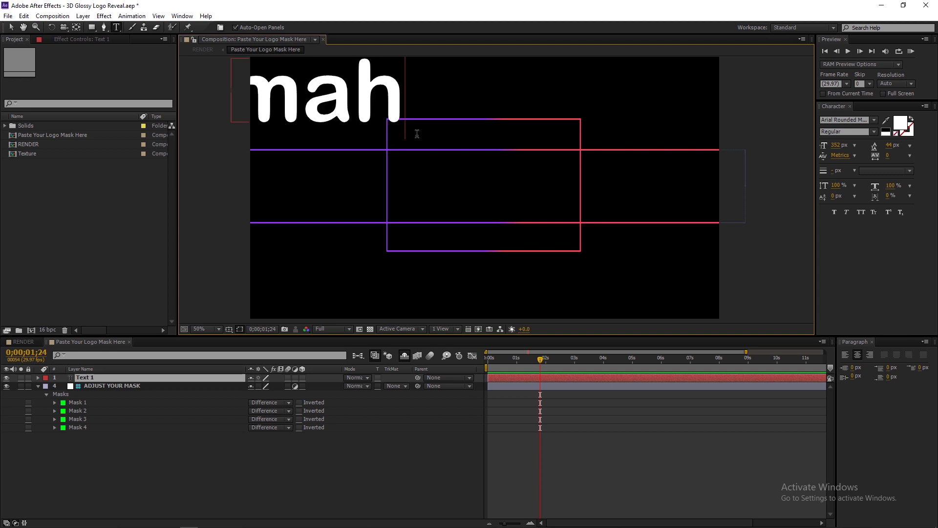
key("BackSpace")
key("BackSpace")
type("g")
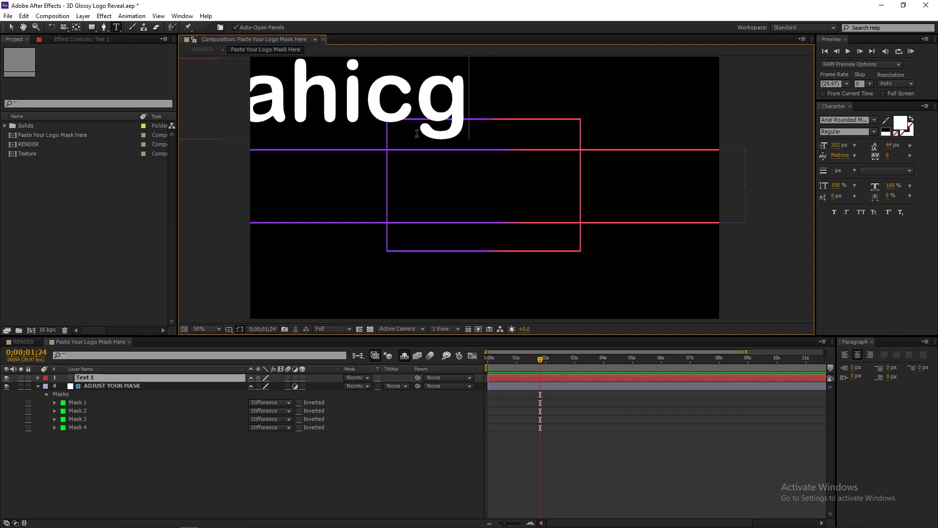
left_click(10, 28)
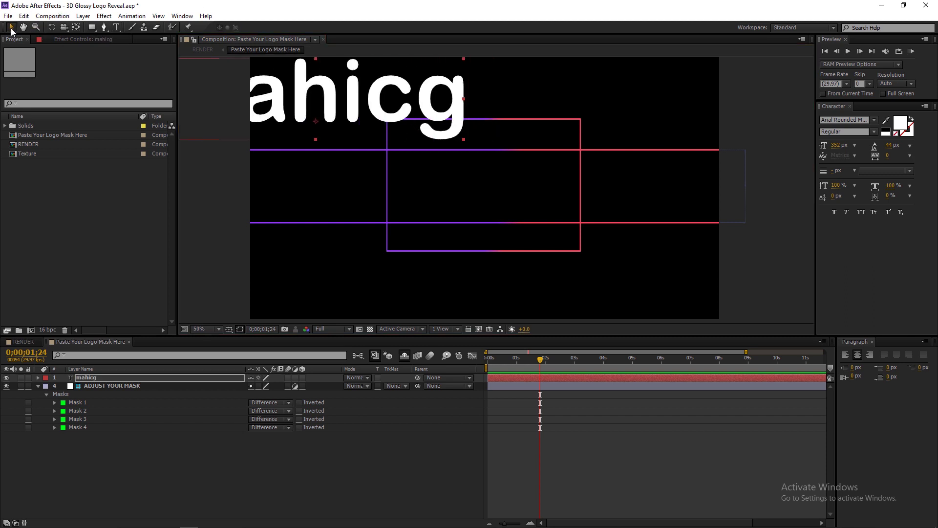
left_click_drag(368, 113, 522, 207)
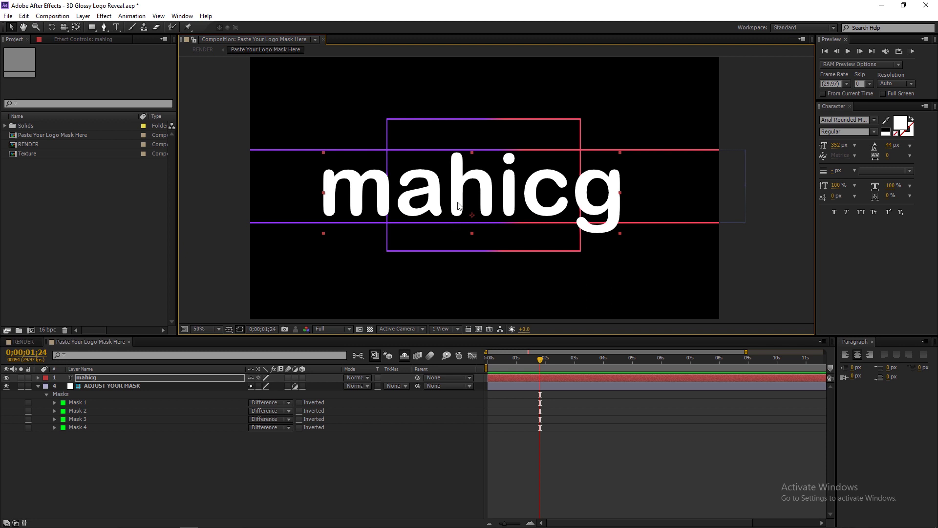
key("Delete")
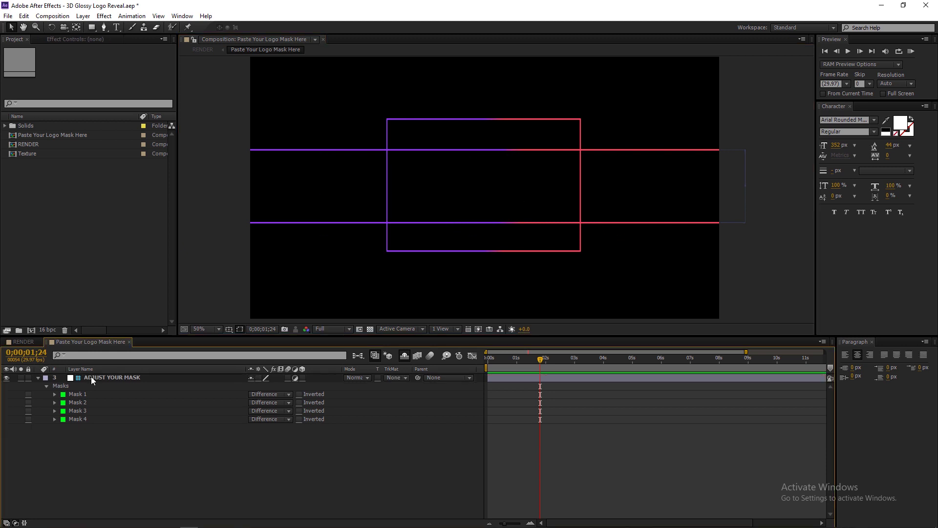
- Copy Mask 1 through Mask 4 from the ADJUST YOUR MASK layer
left_click(91, 378)
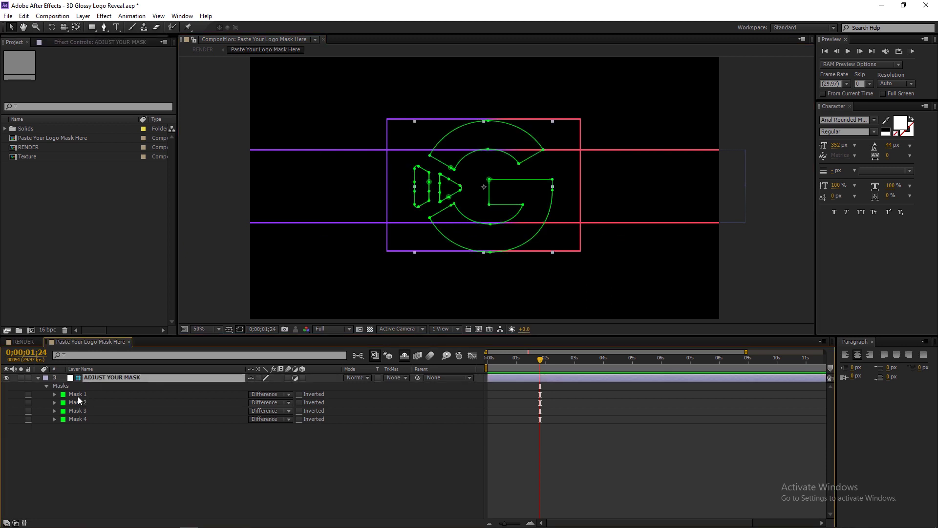
left_click(77, 394)
left_click(78, 419, "shift")
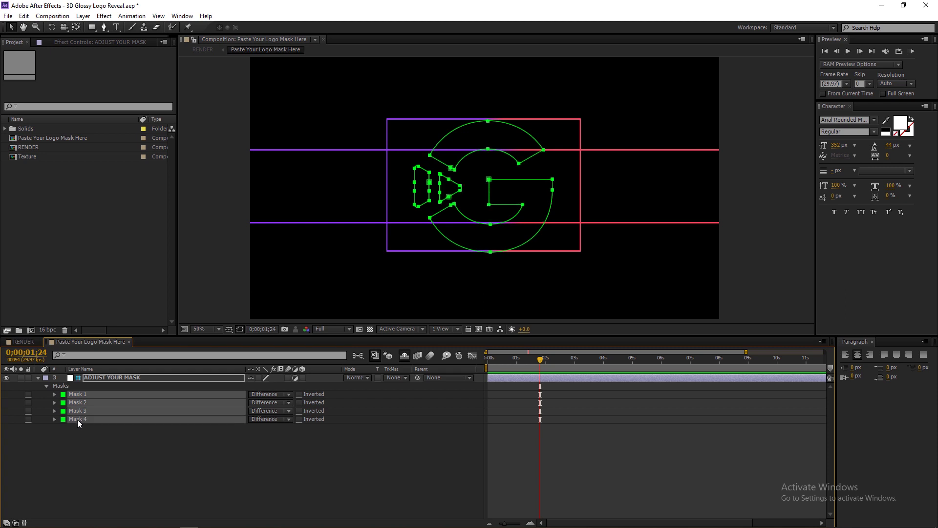
left_click(23, 16)
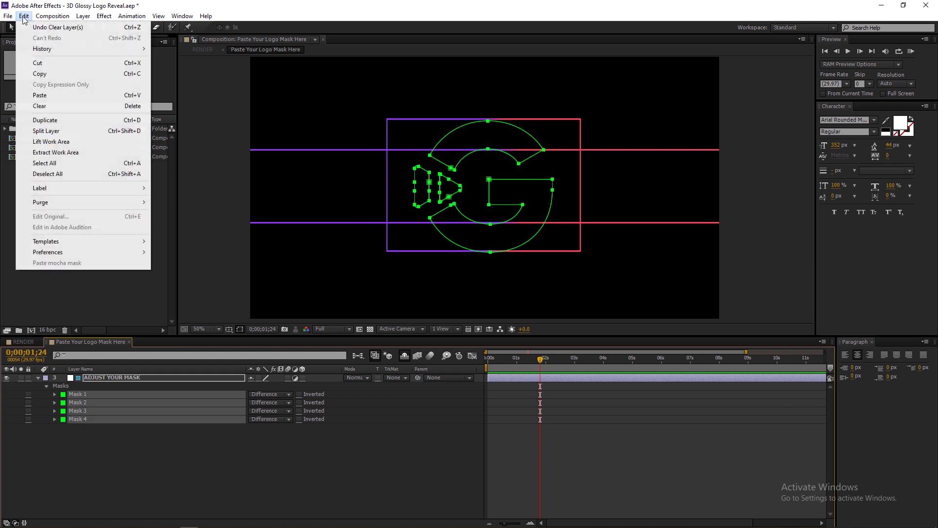
left_click(40, 75)
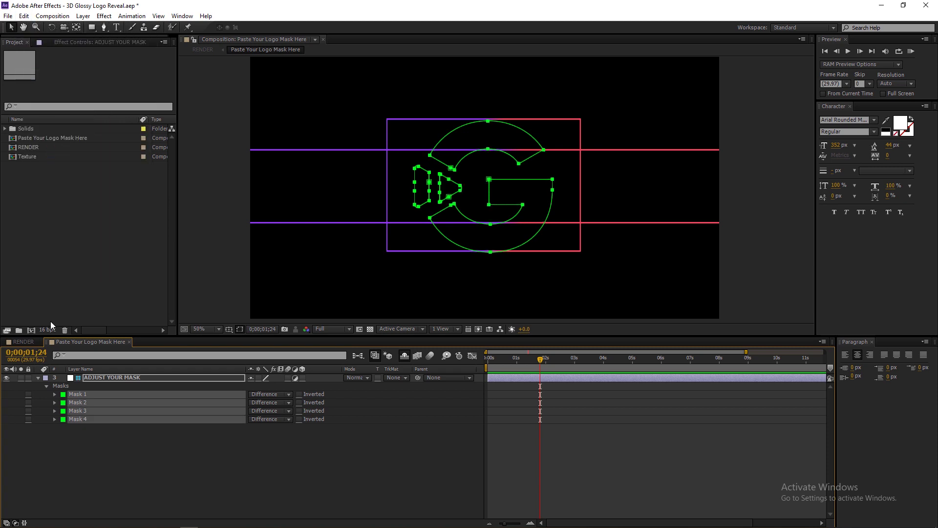
- In the RENDER composition, replace all masks on the Paste Your Logo Mask Here layer with the copied logo masks
left_click(25, 342)
left_click(101, 394)
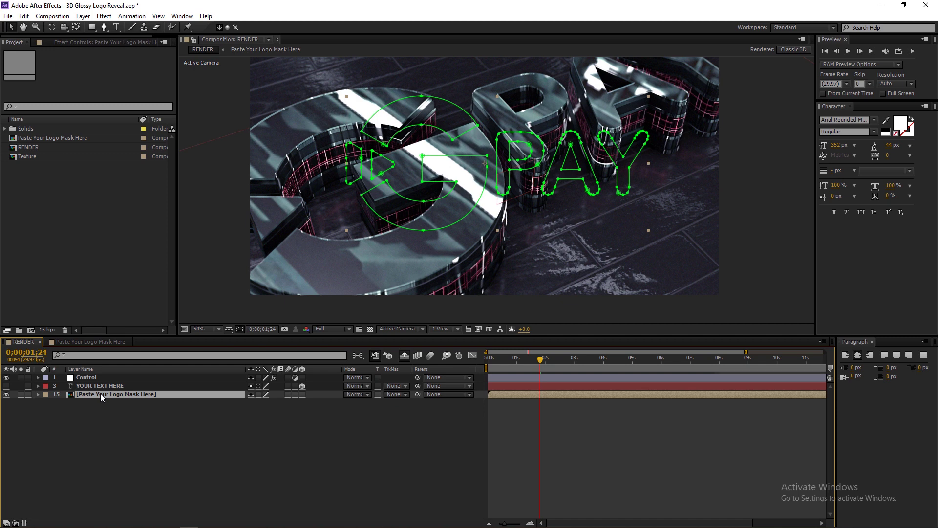
key("m")
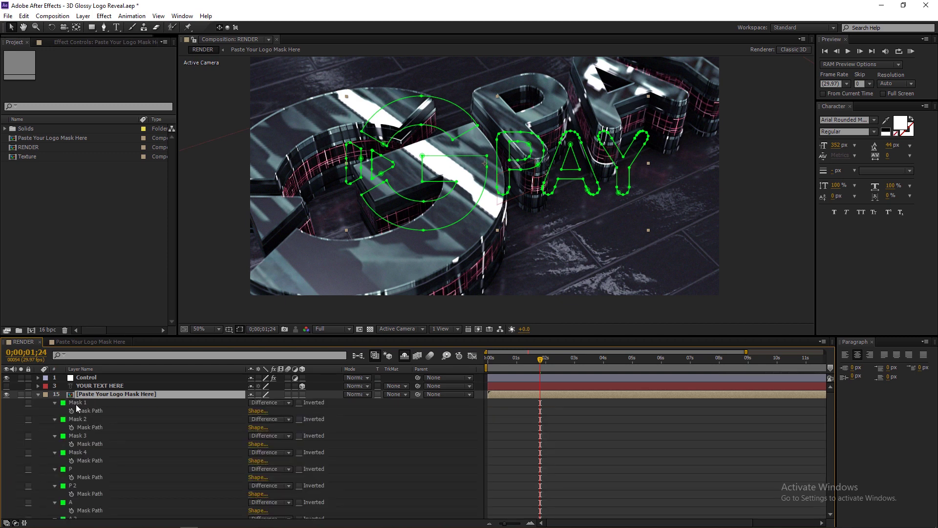
left_click(77, 403)
scroll(96, 455, "down", 2)
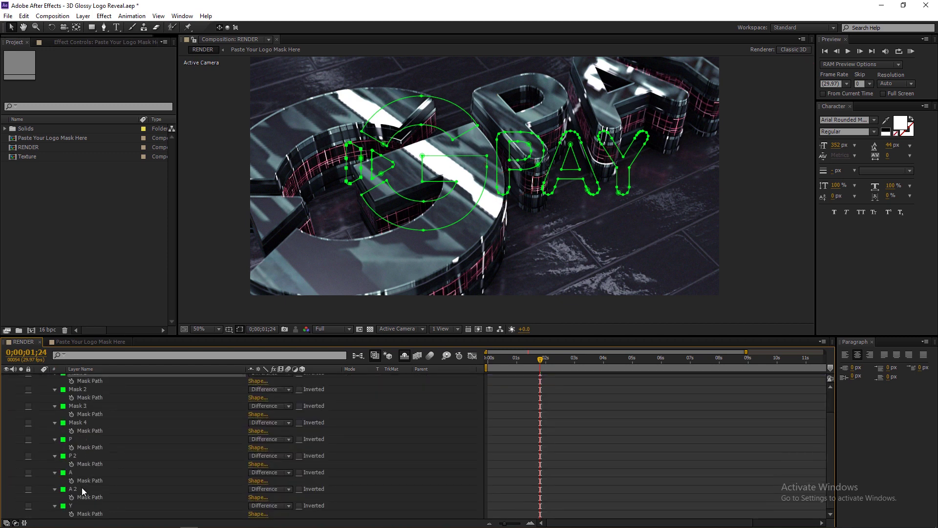
left_click(75, 509, "shift")
key("Delete")
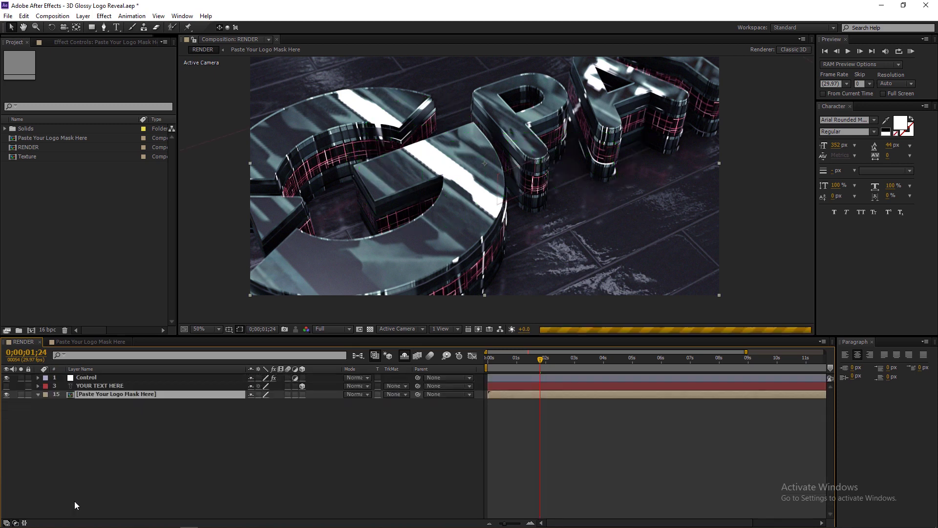
key("ctrl+v")
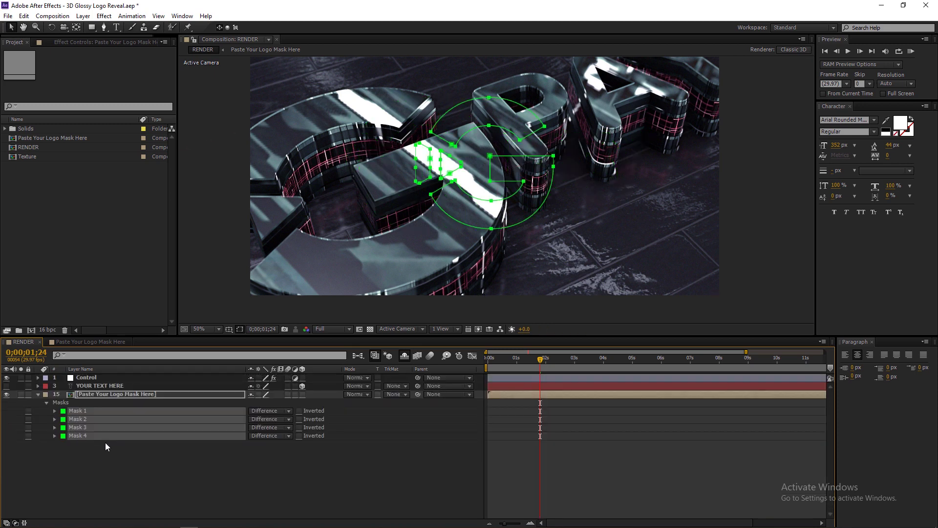
- Advance the RENDER composition by one frame and inspect the rebuilt 3D logo at 100% magnification
left_click(858, 51)
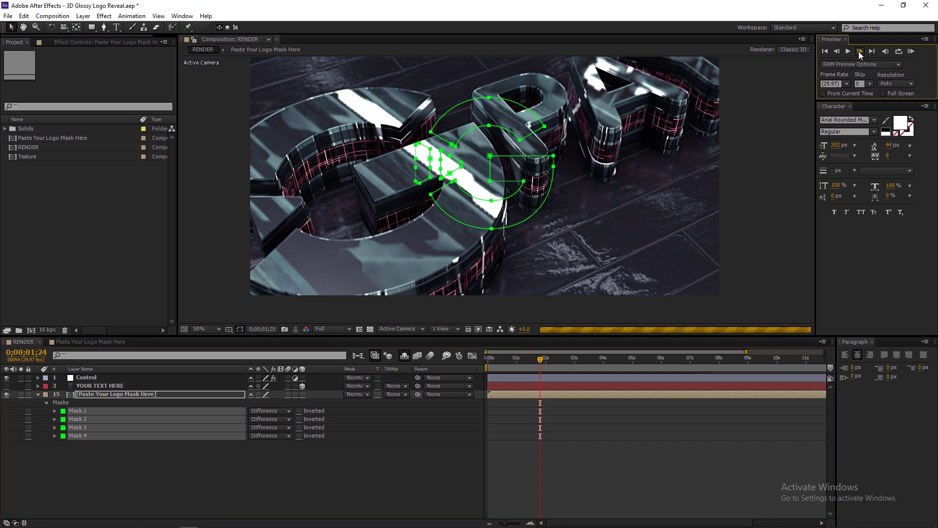
left_click(607, 437)
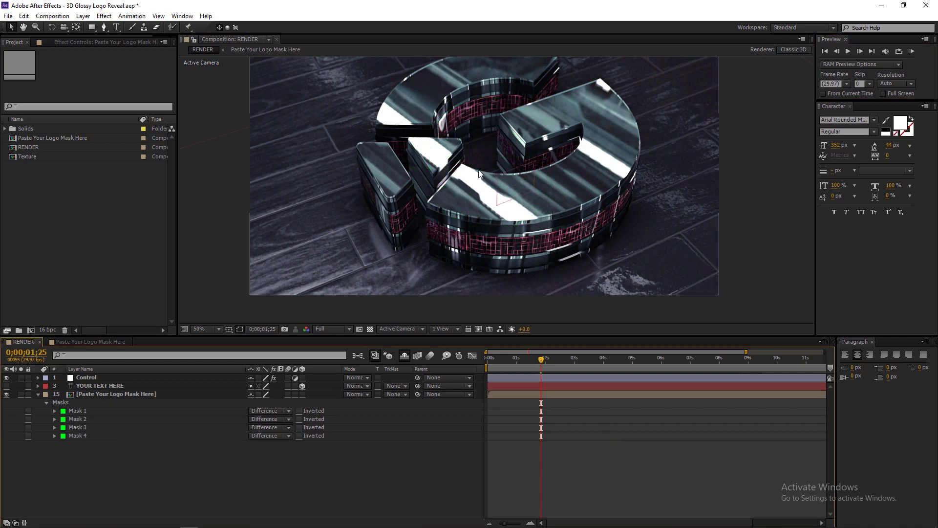
key("slash")
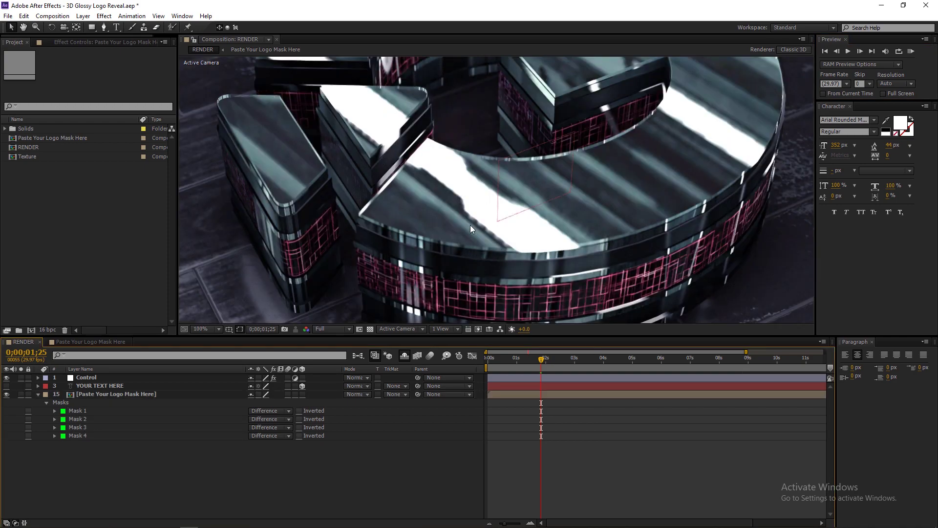
left_click_drag(509, 248, 516, 224)
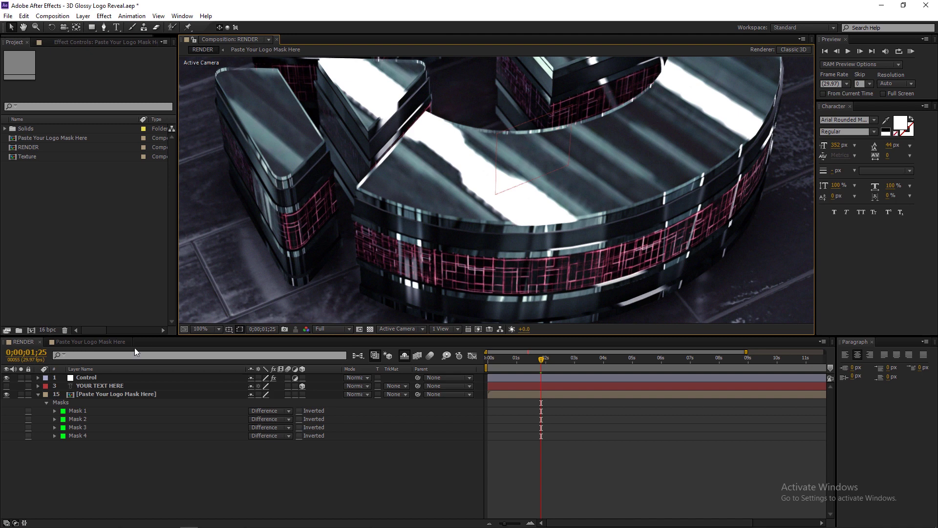
- Set the Control layer's Texture Color to yellow-green
left_click(38, 398)
left_click(89, 377)
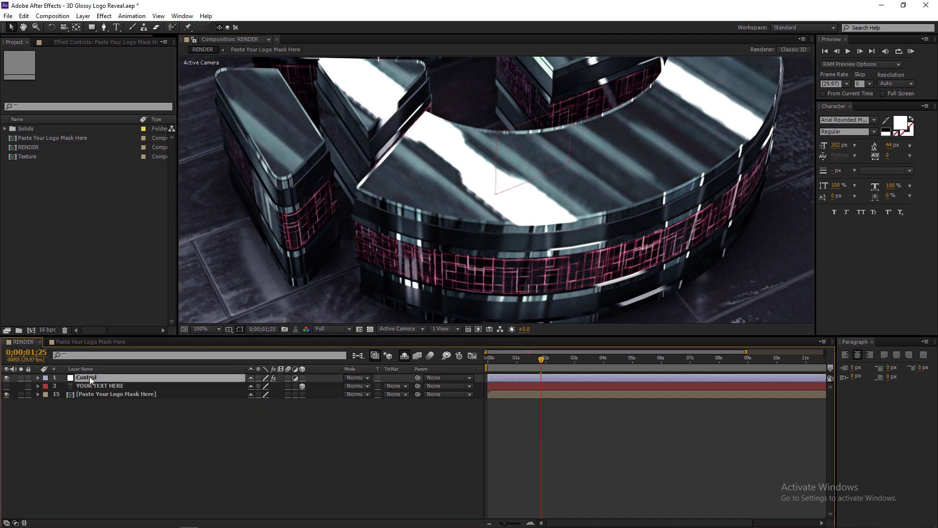
left_click(60, 38)
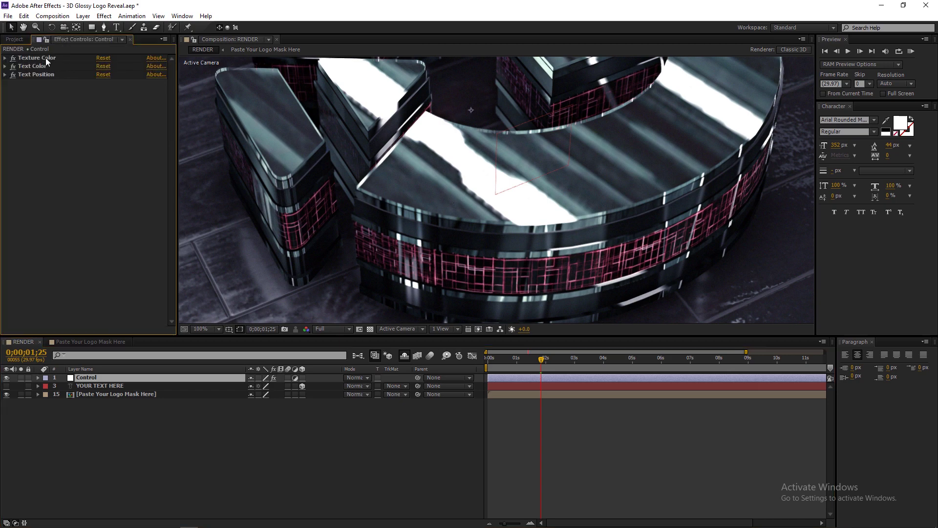
left_click(5, 58)
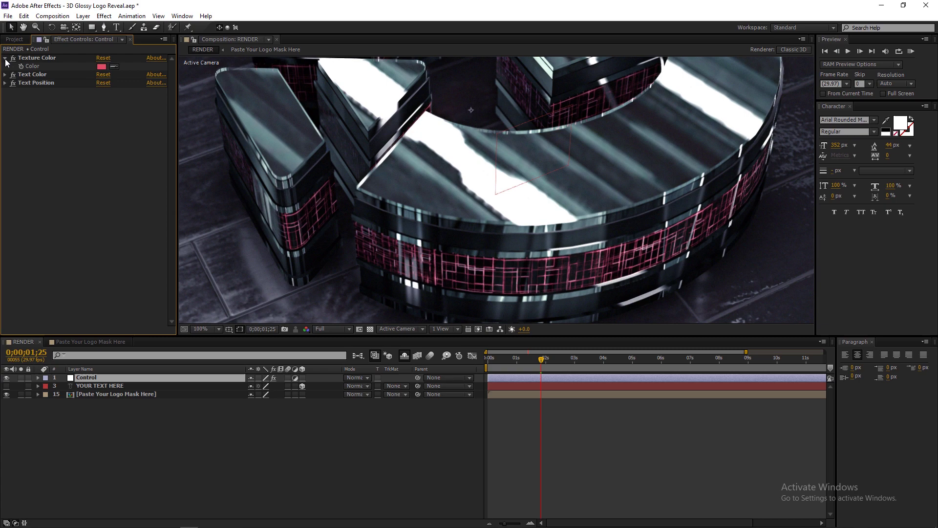
left_click(101, 66)
left_click(149, 342)
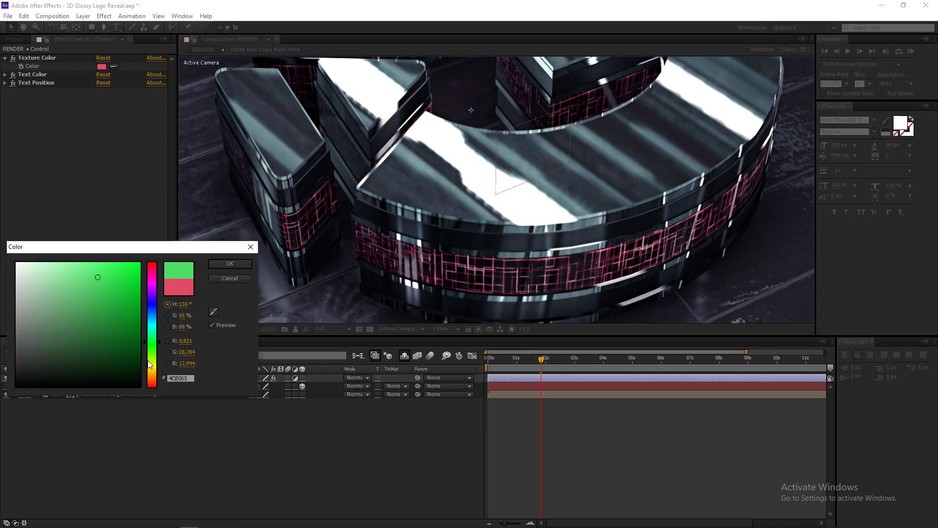
left_click(149, 362)
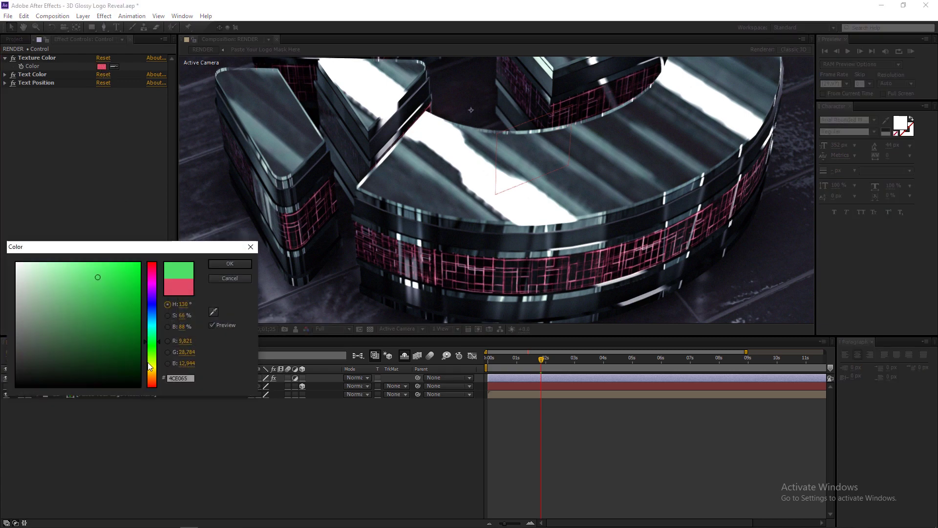
left_click(219, 266)
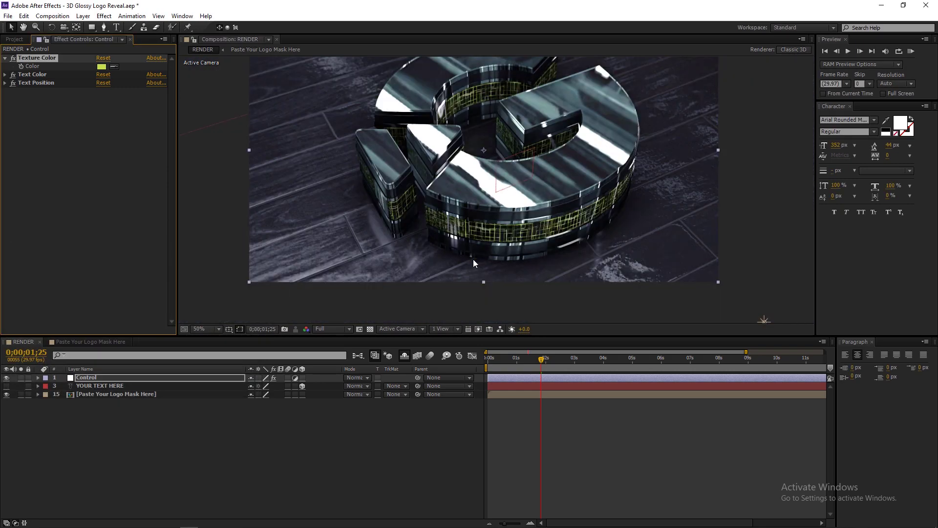
- At 0;00;12;01, set the Control layer's Text Color to purple 7E00FF
left_click(6, 75)
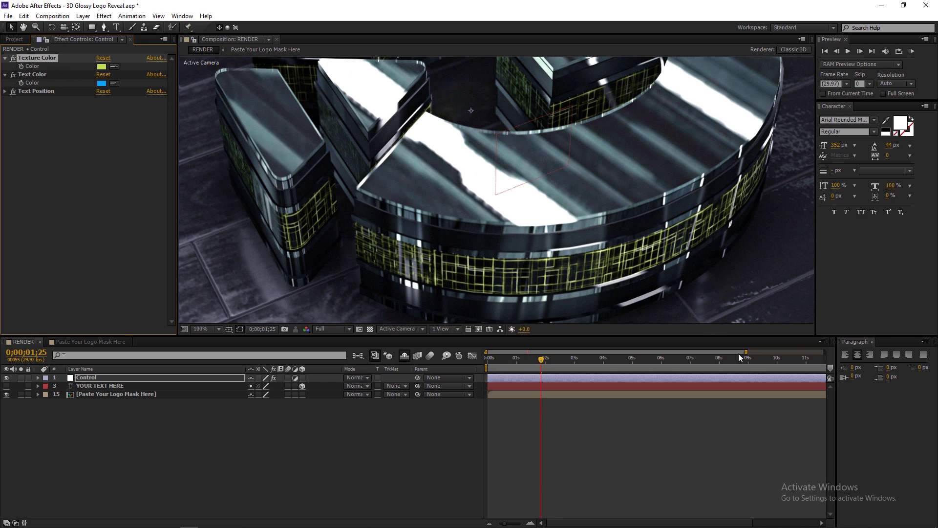
left_click_drag(508, 523, 500, 523)
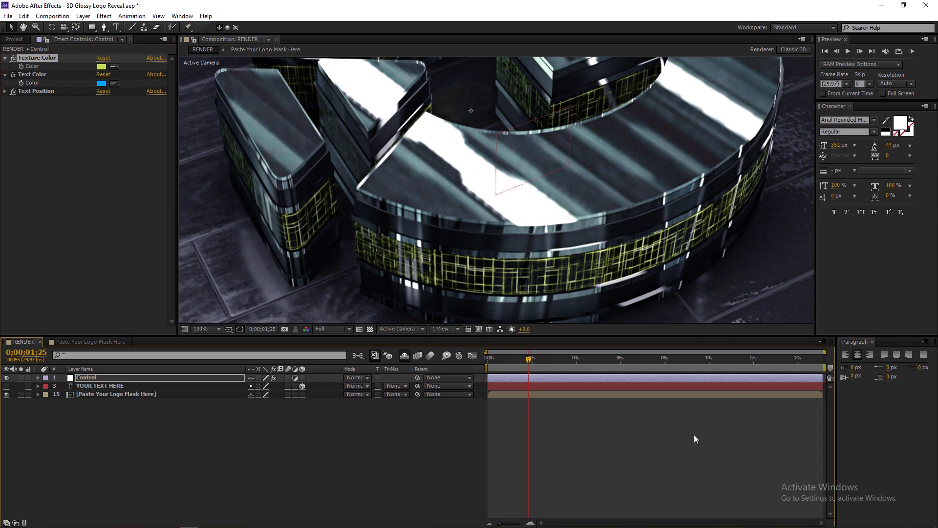
left_click(755, 358)
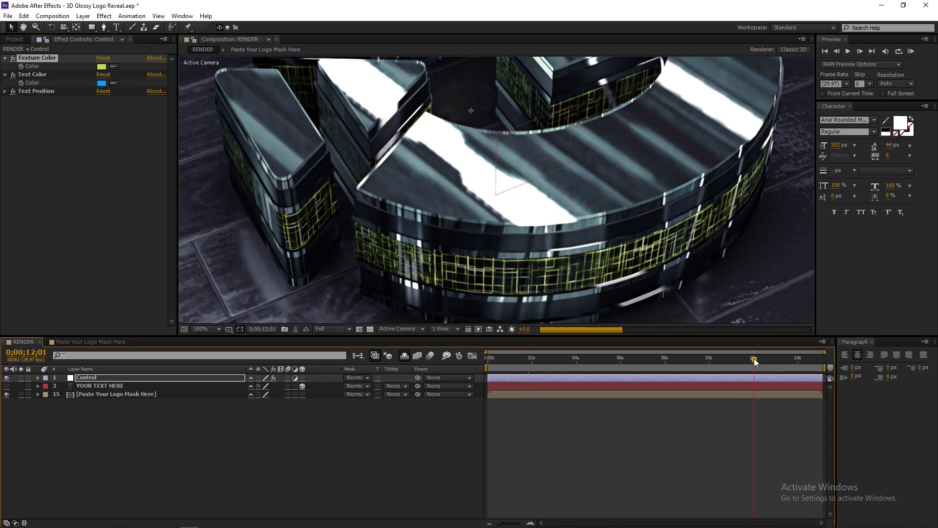
key("comma")
key("comma")
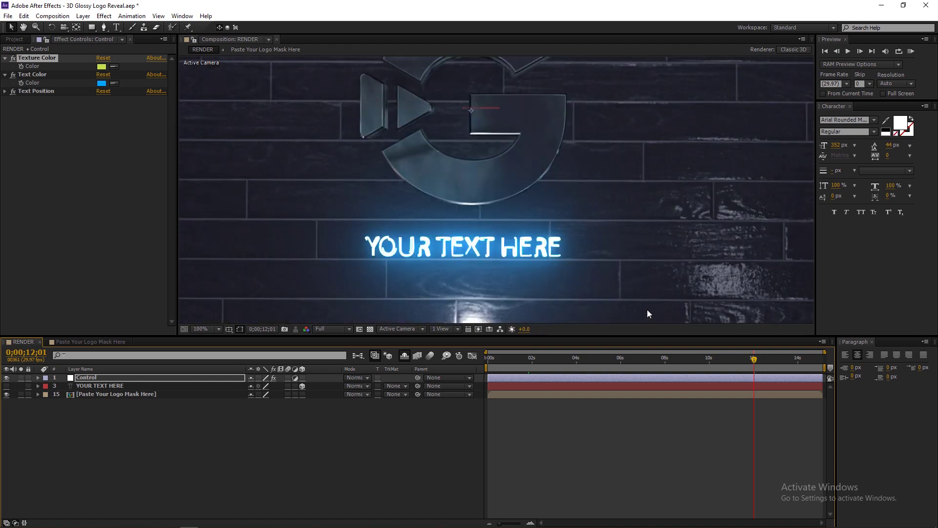
key("period")
left_click(102, 83)
left_click_drag(152, 267, 151, 293)
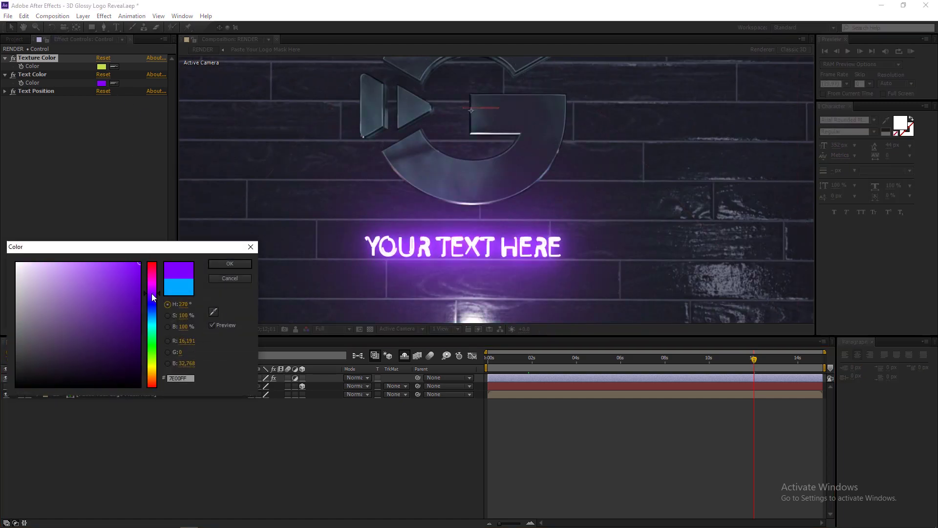
left_click(224, 265)
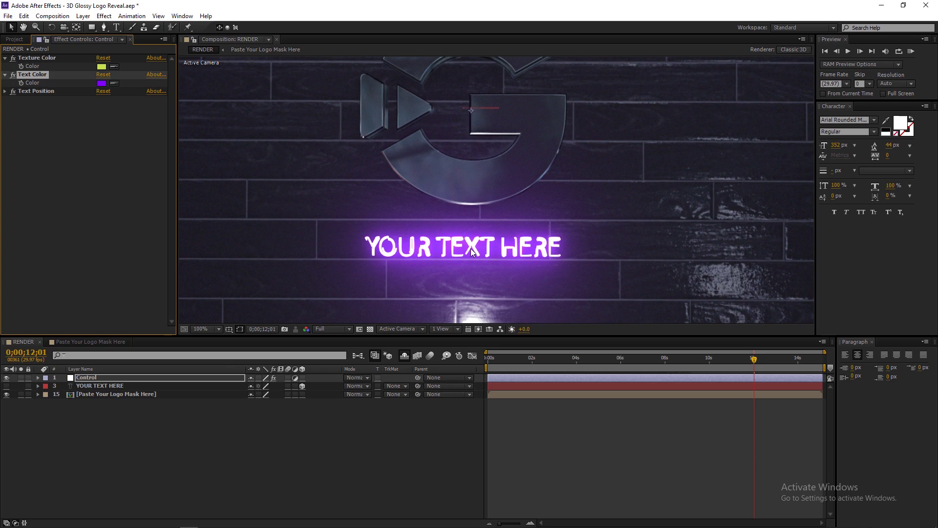
- Try moving the glowing text lower by setting Text Position to 960.0, 916.6, -360.1
left_click(5, 91)
mouse_move(132, 99)
left_mouse_down()
mouse_move(159, 106)
mouse_move(115, 105)
left_mouse_up()
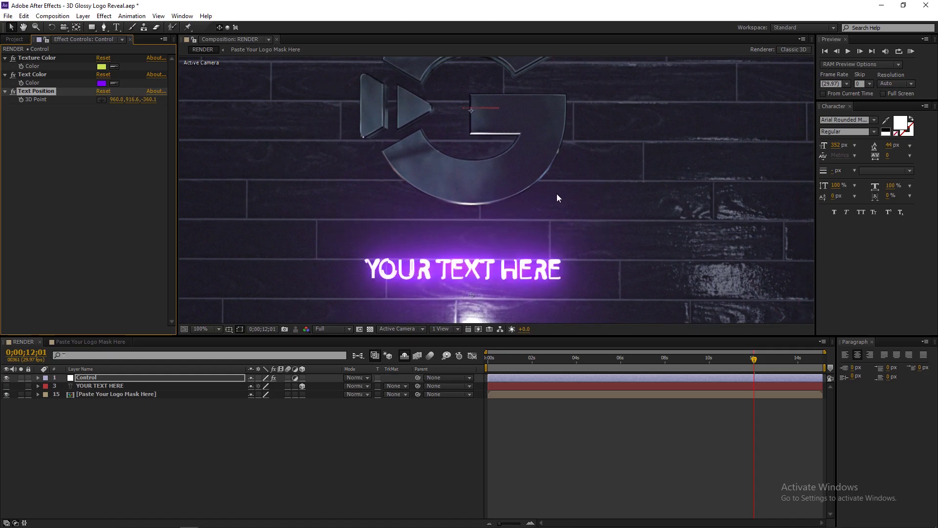
scroll(556, 194, "down", 2)
- At 0;00;01;16, reveal the hidden layers in RENDER and open the Scene Setup of the E3D layer's Element effect
left_click(522, 358)
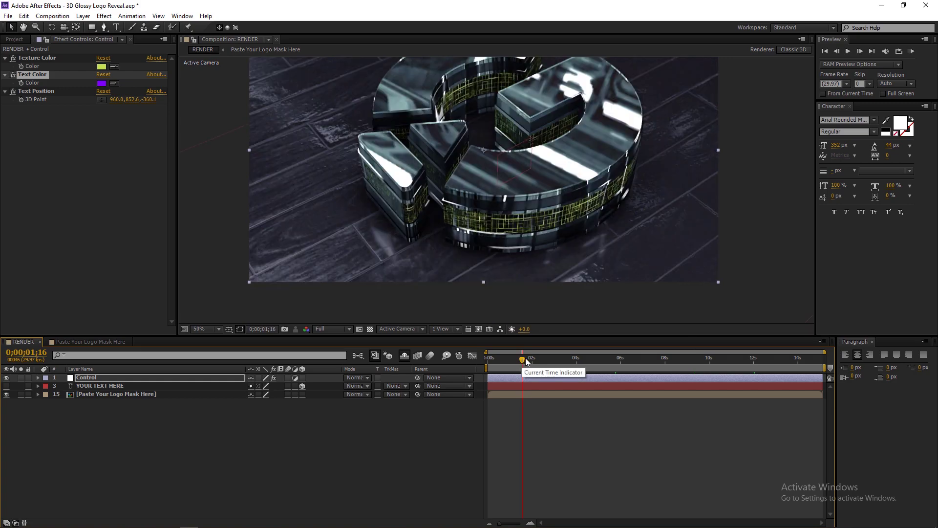
scroll(516, 254, "up", 2)
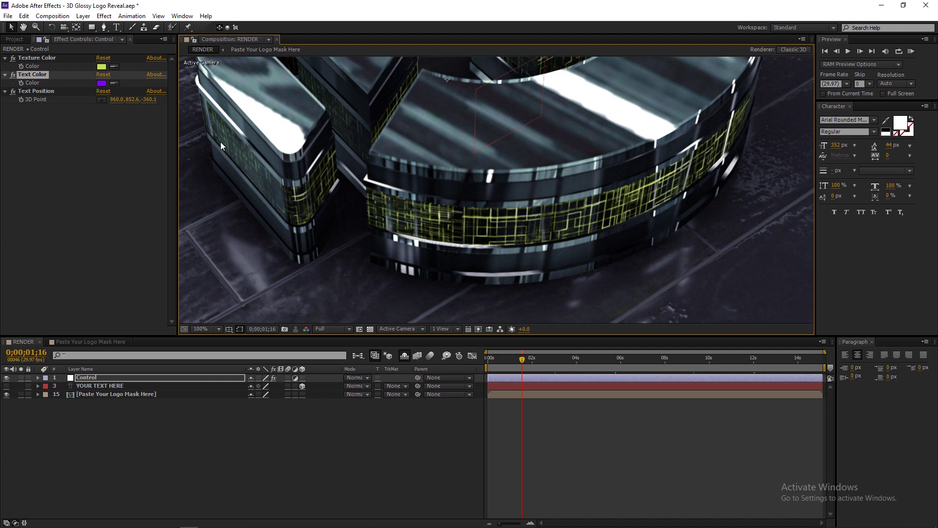
left_click(15, 39)
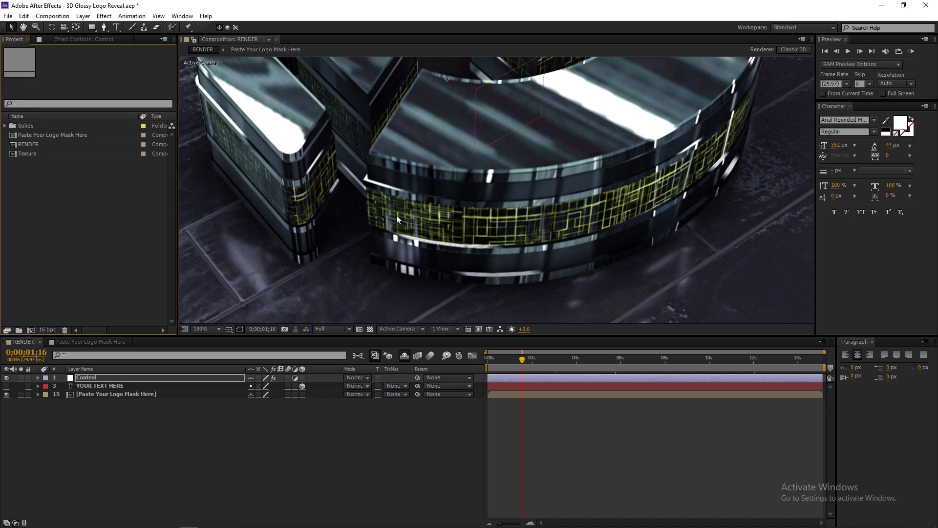
left_click(405, 357)
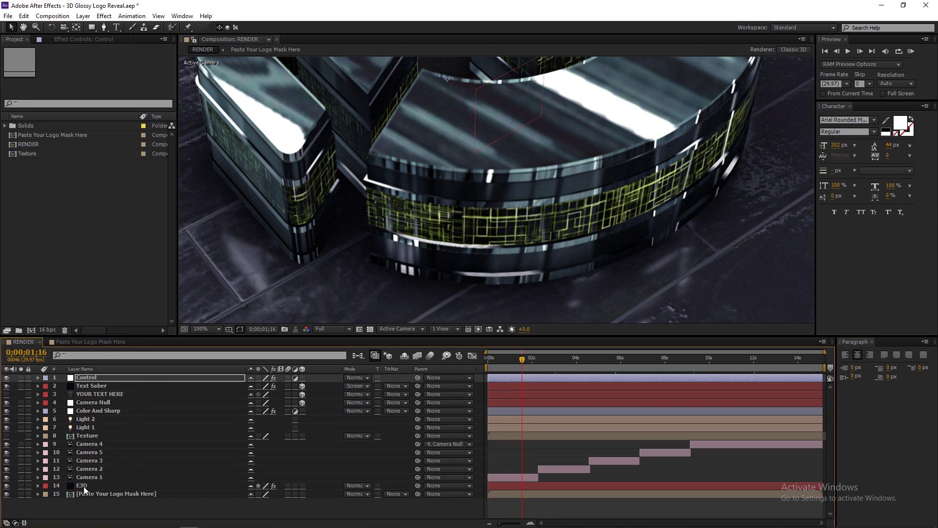
left_click(84, 488)
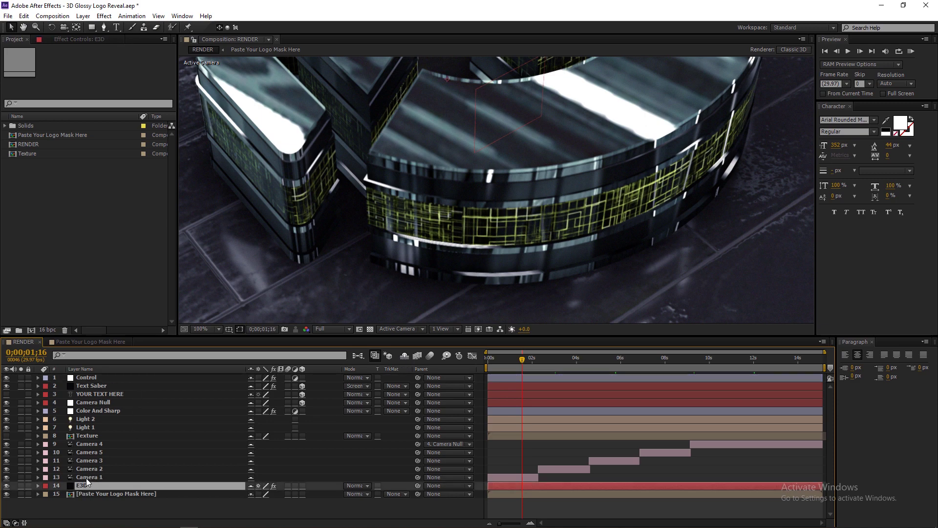
left_click(59, 40)
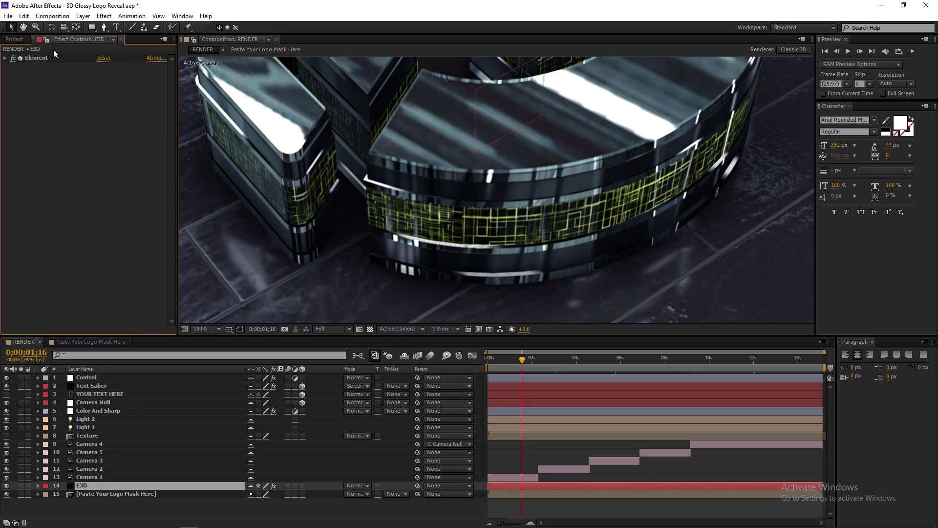
left_click(17, 68)
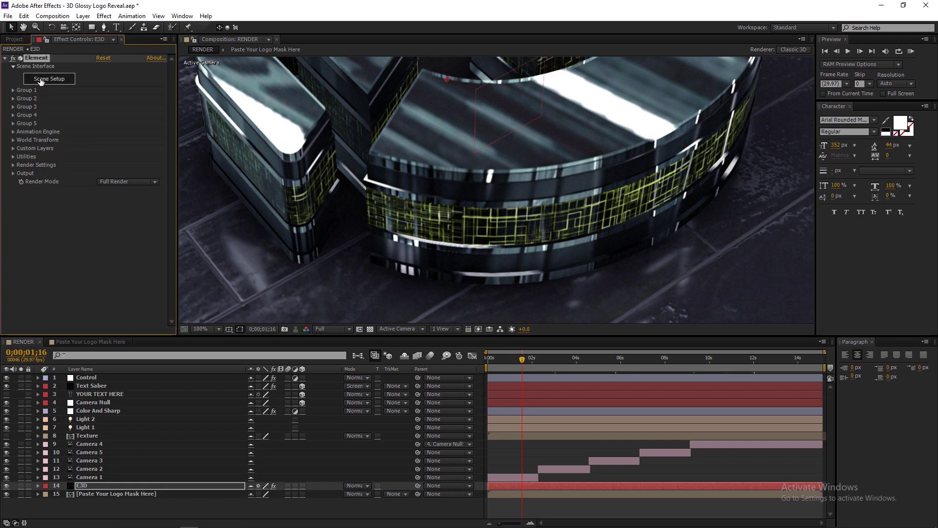
left_click(40, 79)
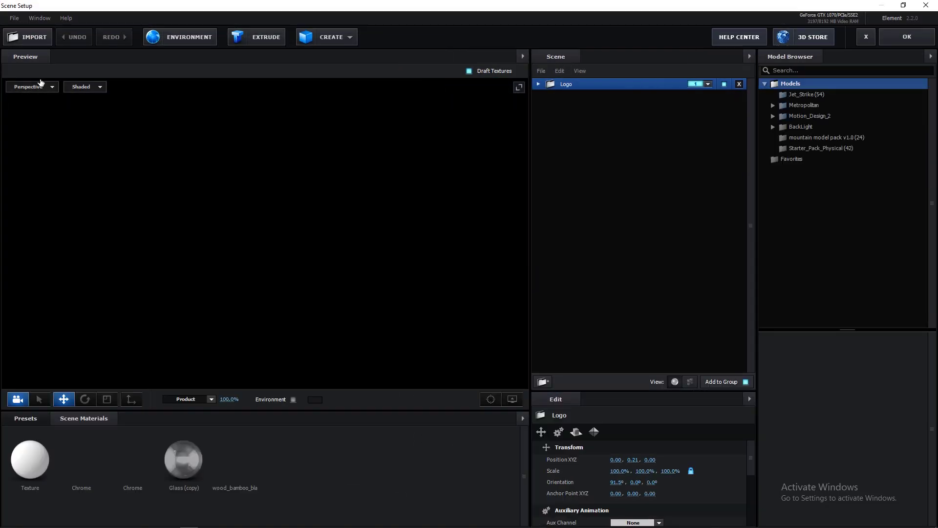
- Expand the Logo group, select its Texture extrusion and show that object's UV Mapping settings
scroll(252, 288, "up", 6)
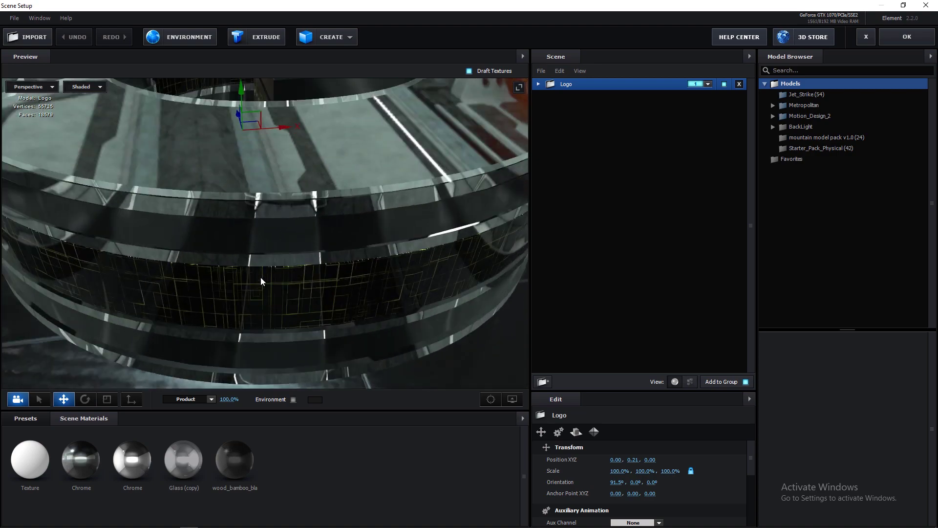
left_click_drag(260, 277, 280, 242)
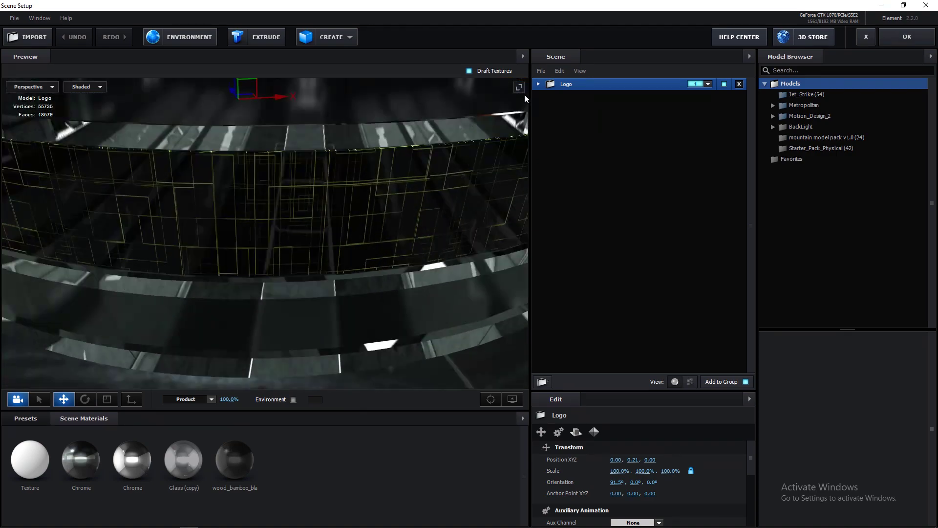
left_click(538, 84)
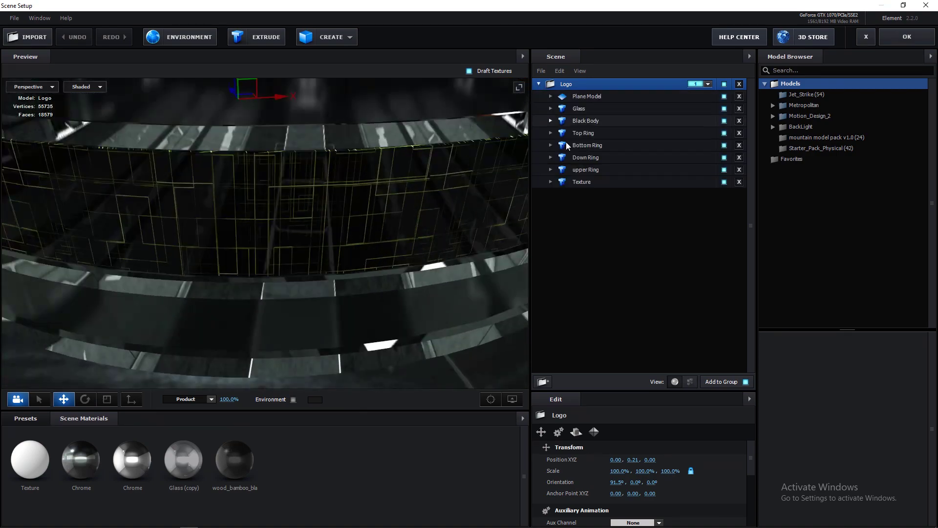
left_click(585, 183)
left_click(551, 182)
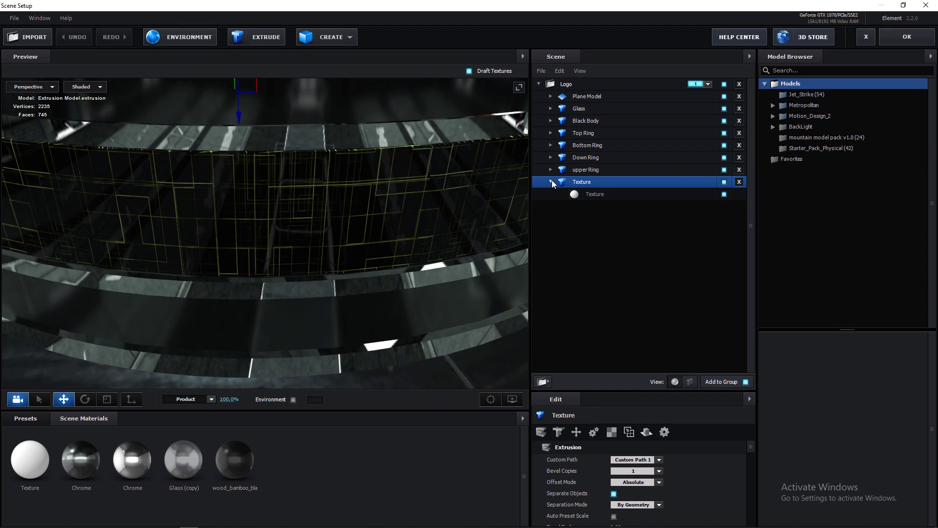
left_click(607, 432)
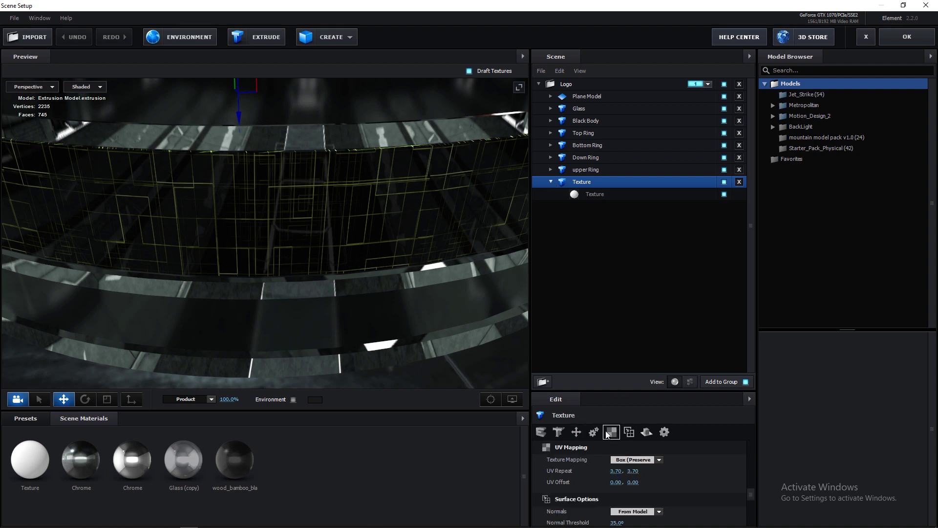
- Set the Texture extrusion's UV Repeat to 2.00, 2.00 and apply the scene changes to the composition
left_click(617, 471)
type("2")
key("Return")
left_click(633, 471)
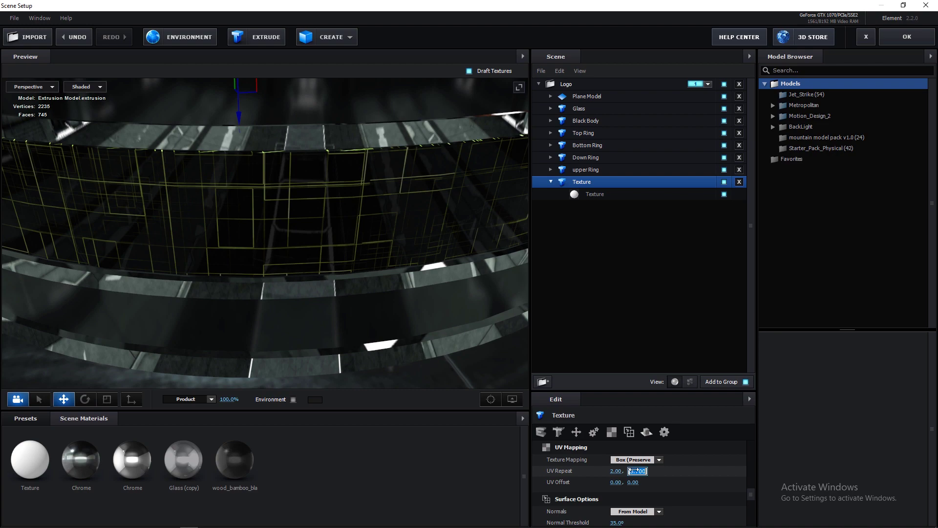
type("2")
key("Return")
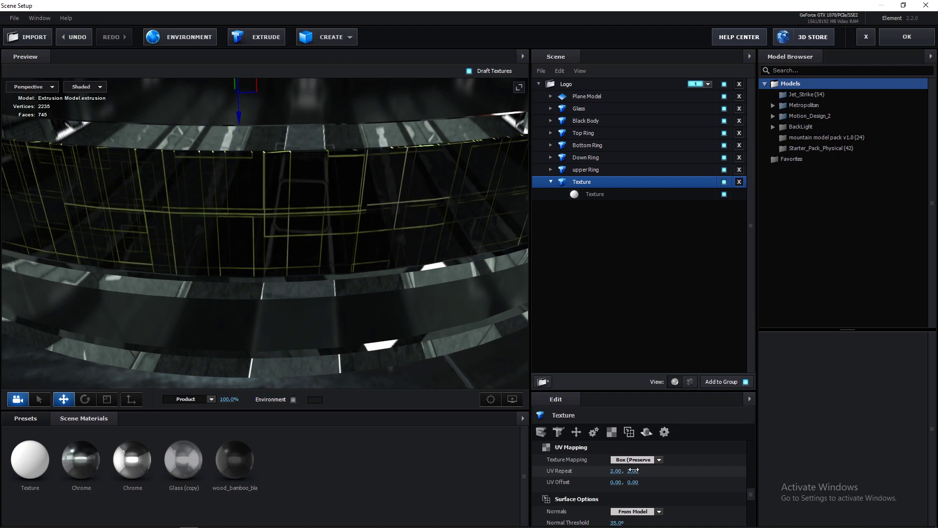
left_click(902, 38)
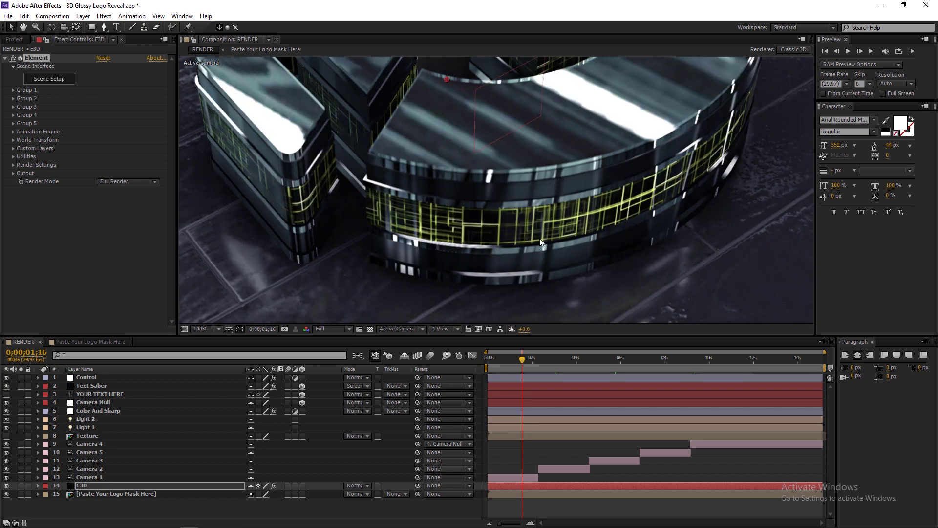
- Reopen the Element Scene Setup, set the Texture extrusion's UV Repeat to 1.00, 1.00 and apply the scene changes to the composition
left_click(55, 79)
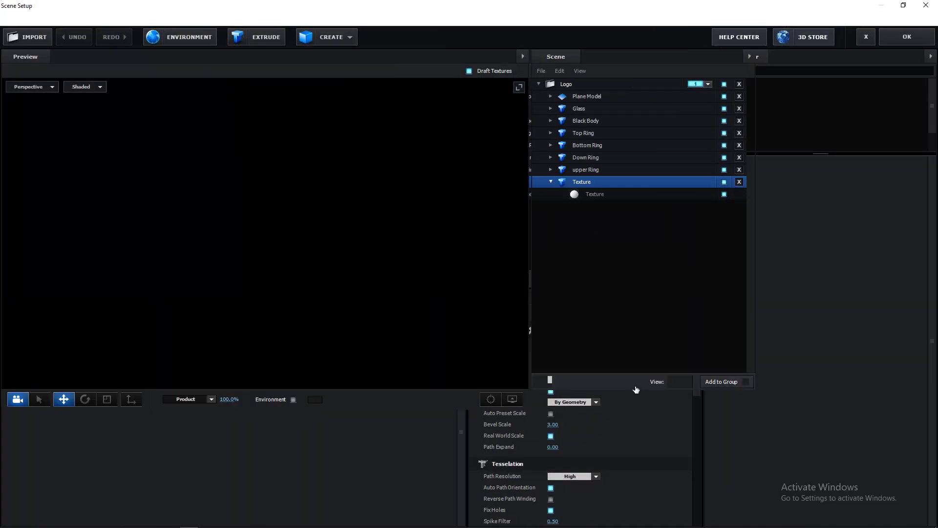
left_click(615, 471)
type("1")
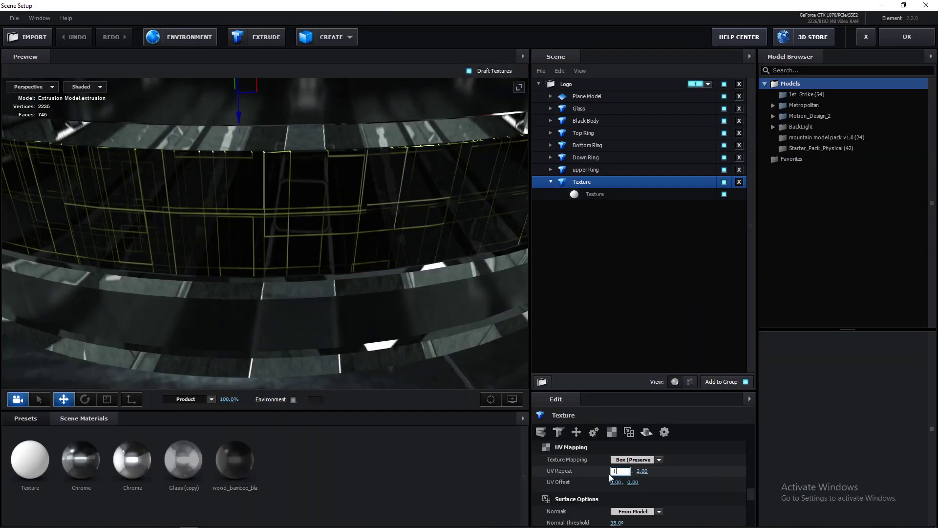
key("Return")
left_click(631, 471)
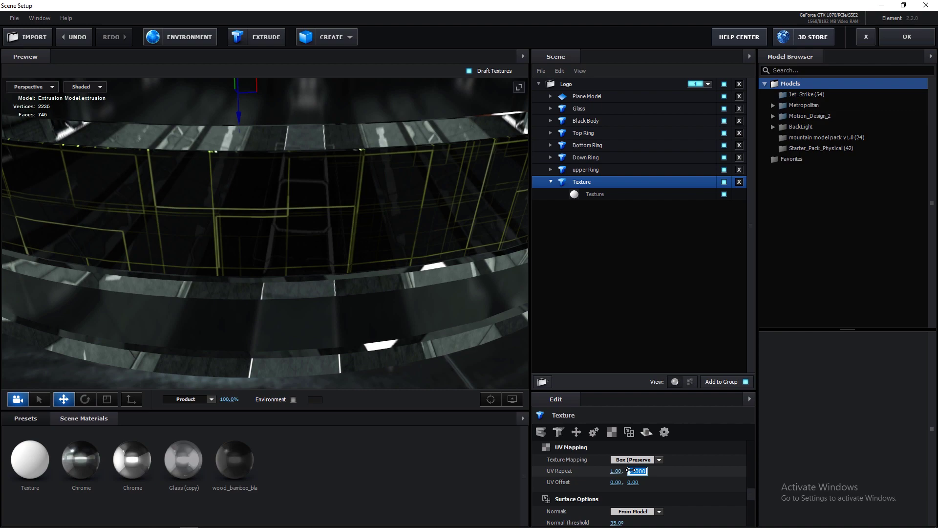
type("1")
key("Return")
left_click(905, 39)
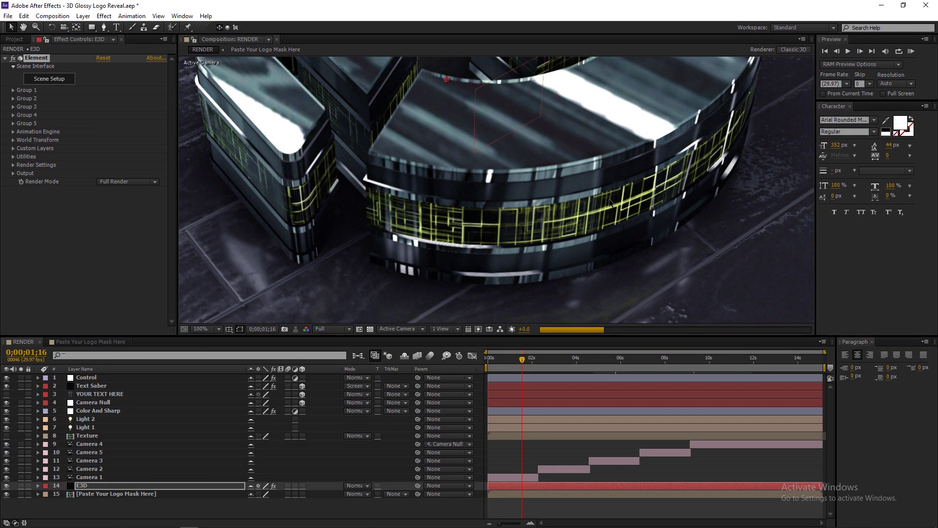
scroll(569, 208, "down", 2)
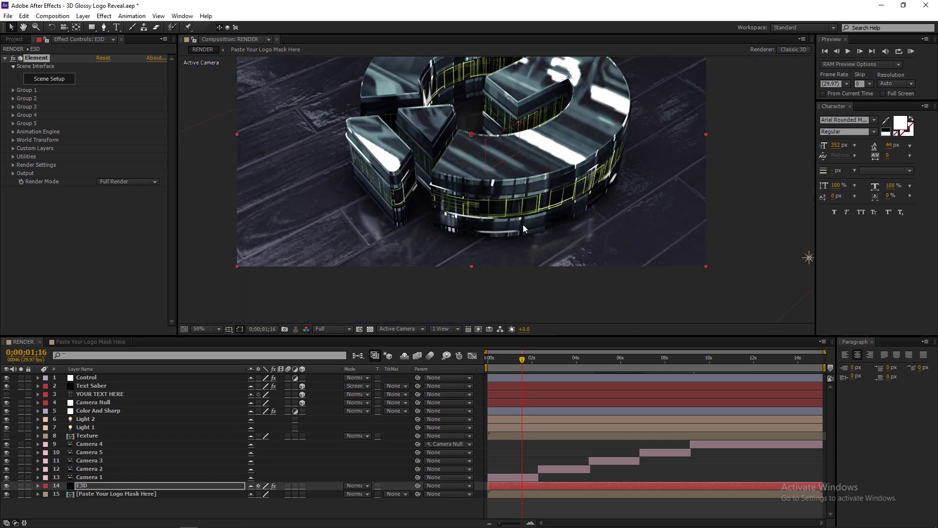
scroll(525, 227, "up", 2)
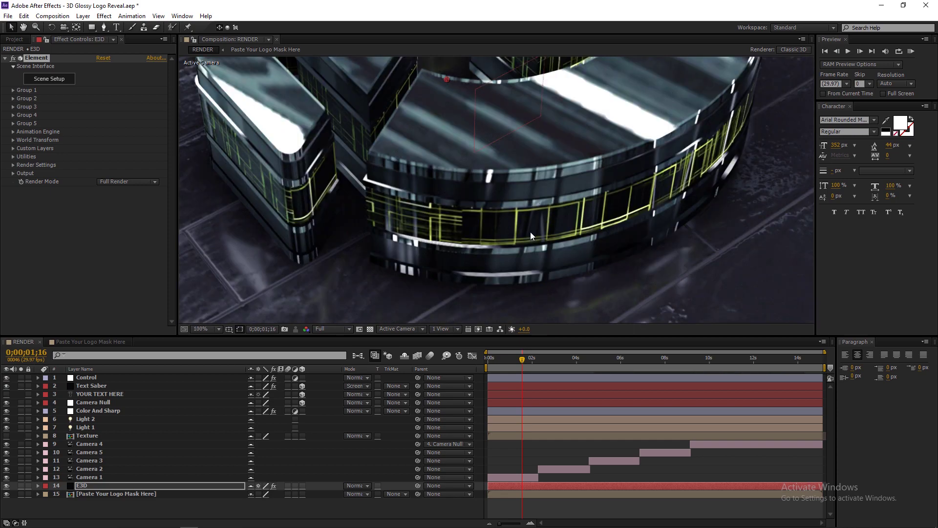
- Hide the shy layers in the RENDER composition and go to 0;00;13;29 to preview the end of the reveal
left_click(406, 356)
scroll(508, 247, "down", 2)
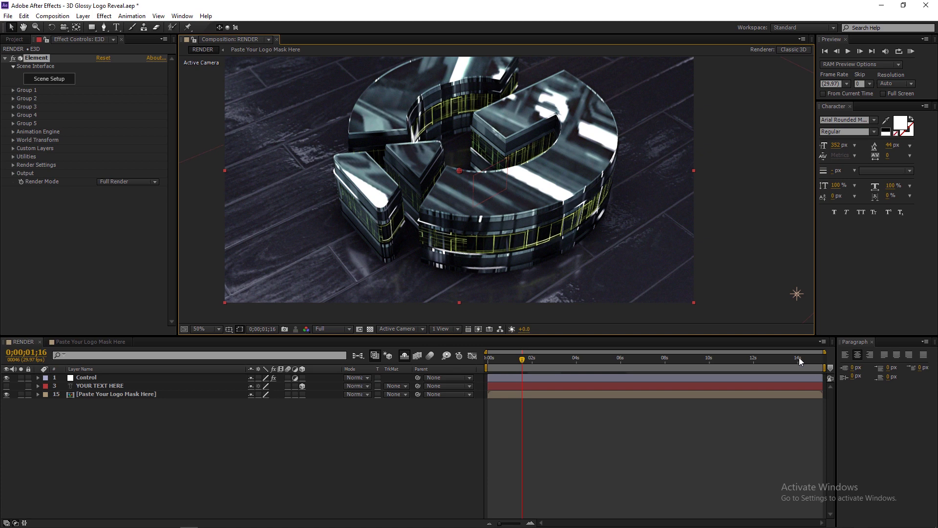
left_click(798, 359)
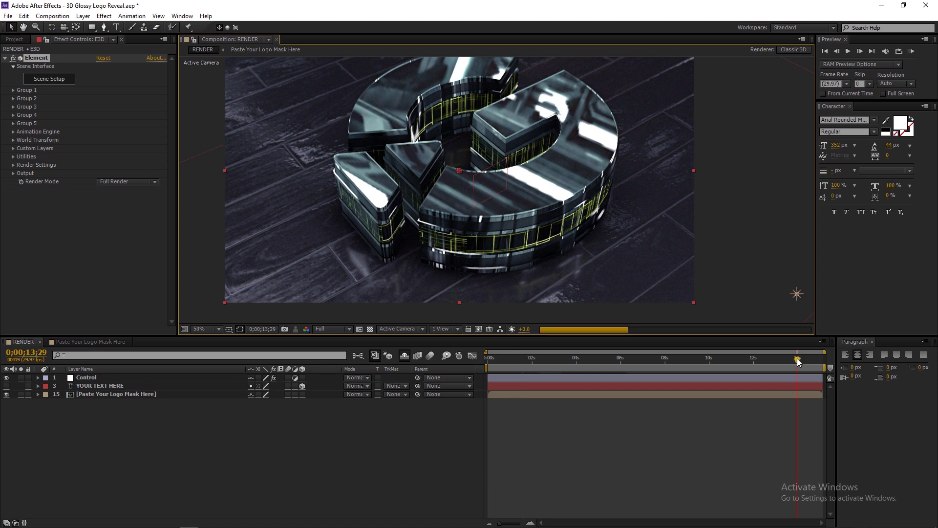